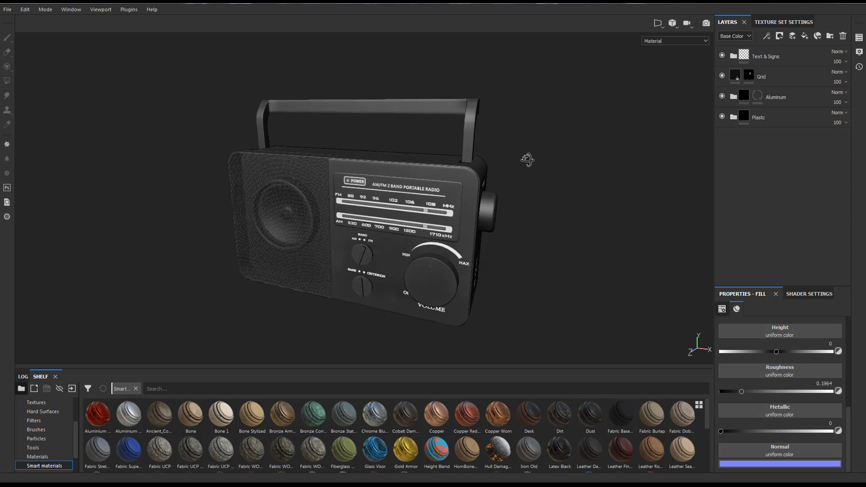
Examine the textured radio model from the front, back and sides, and under rotated environment lighting.
left_click_drag(527, 158, 537, 177, "alt")
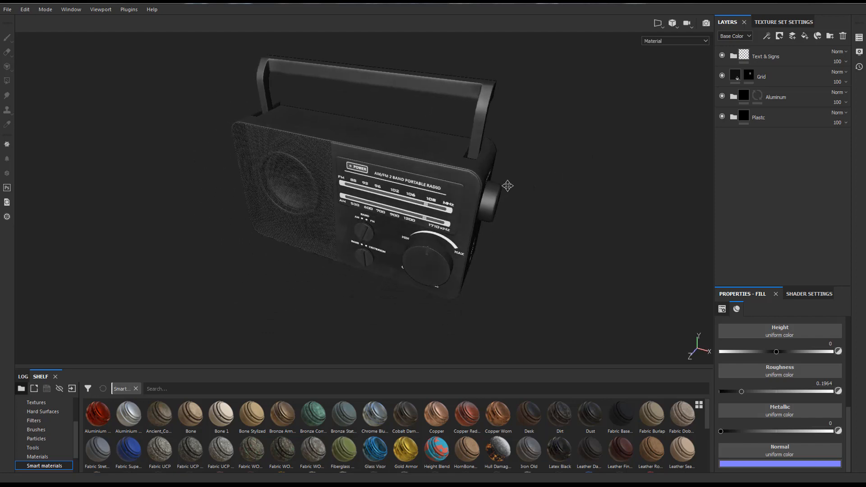
middle_click_drag(507, 185, 494, 194, "alt")
left_click_drag(511, 186, 453, 195, "alt")
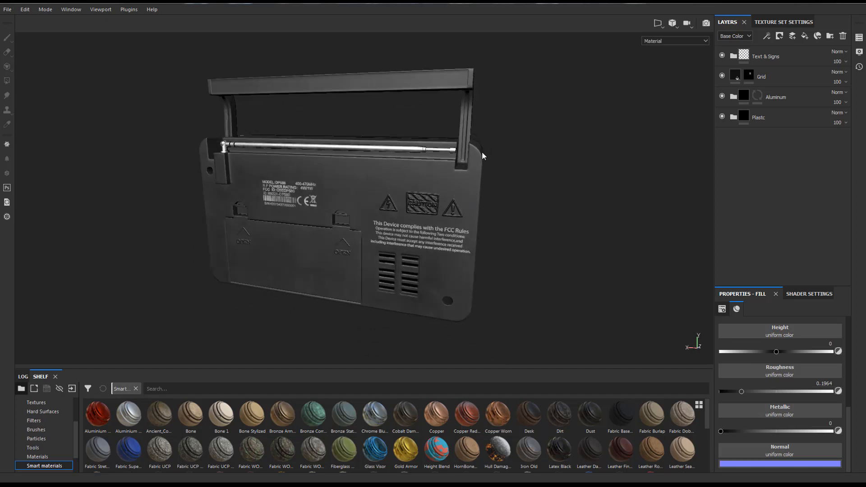
left_click_drag(482, 156, 496, 166, "alt")
left_click_drag(549, 147, 455, 172, "alt")
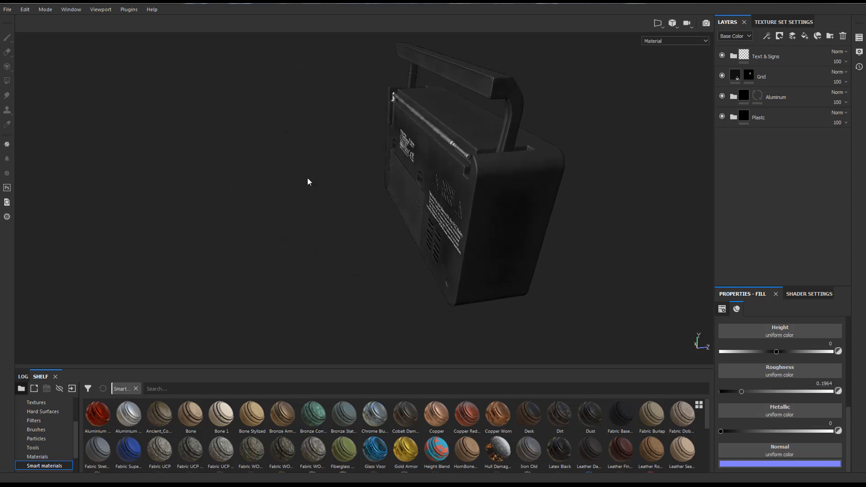
key("alt")
left_click_drag(584, 147, 419, 184, "alt")
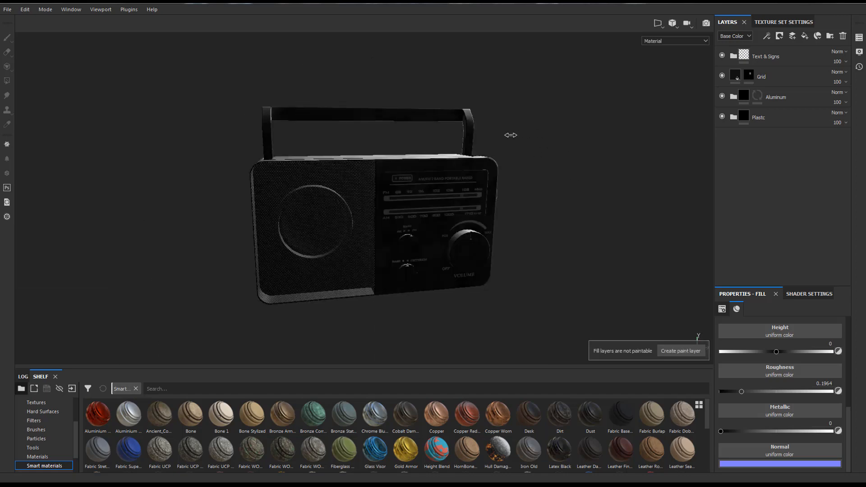
mouse_move(475, 136)
right_mouse_down("shift")
mouse_move(446, 136)
mouse_move(480, 136)
right_mouse_up("shift")
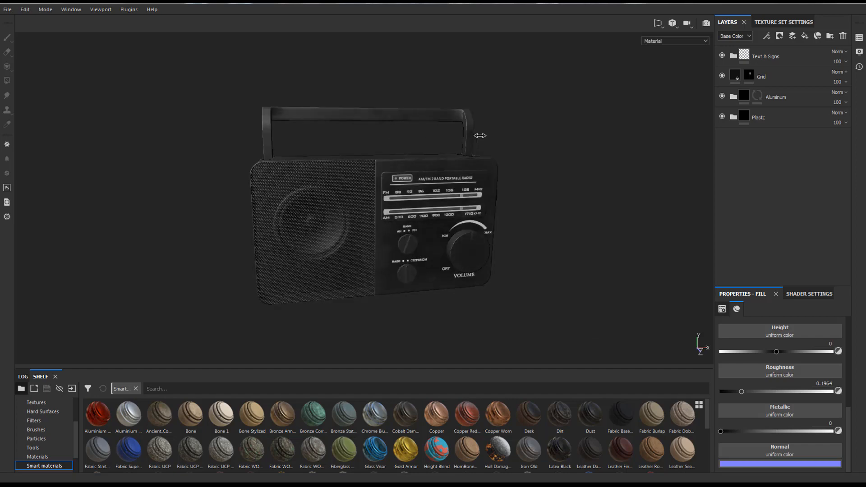
middle_click_drag(524, 128, 489, 143)
right_click_drag(544, 121, 458, 135, "shift")
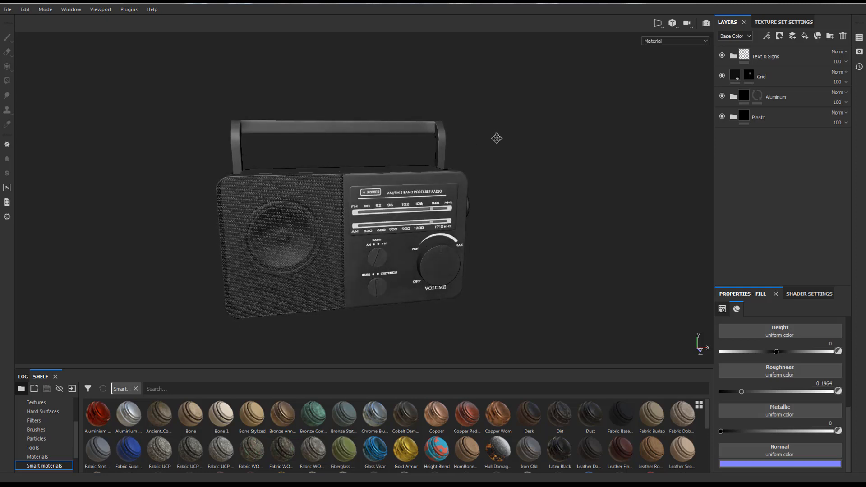
scroll(496, 140, "up", 2)
middle_click_drag(504, 146, 504, 129)
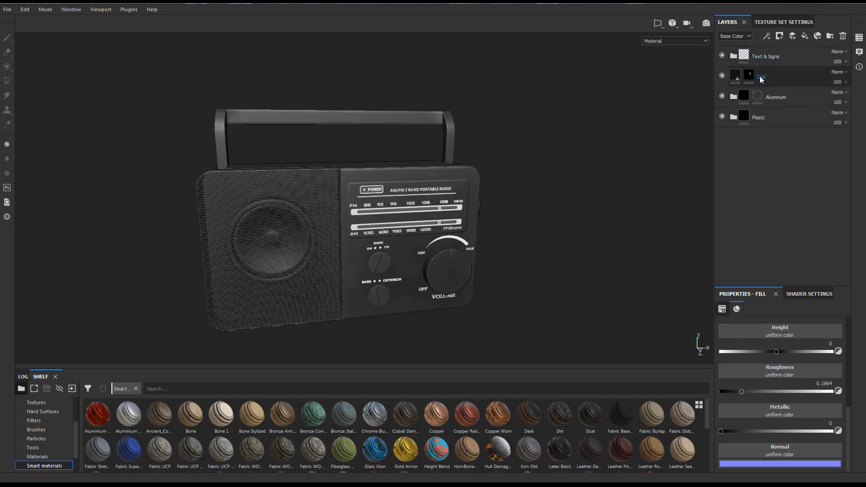
Review the contents of the Aluminum layer folder, and the texture set's channels and mesh maps.
left_click(733, 98)
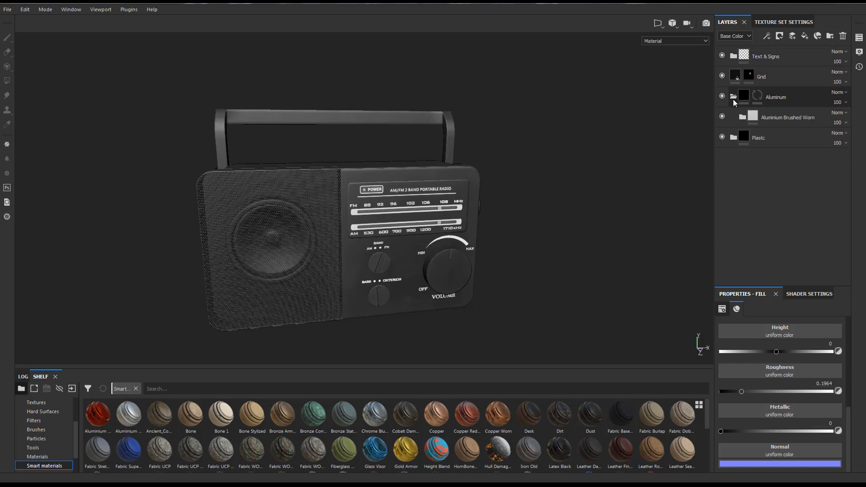
left_click(732, 98)
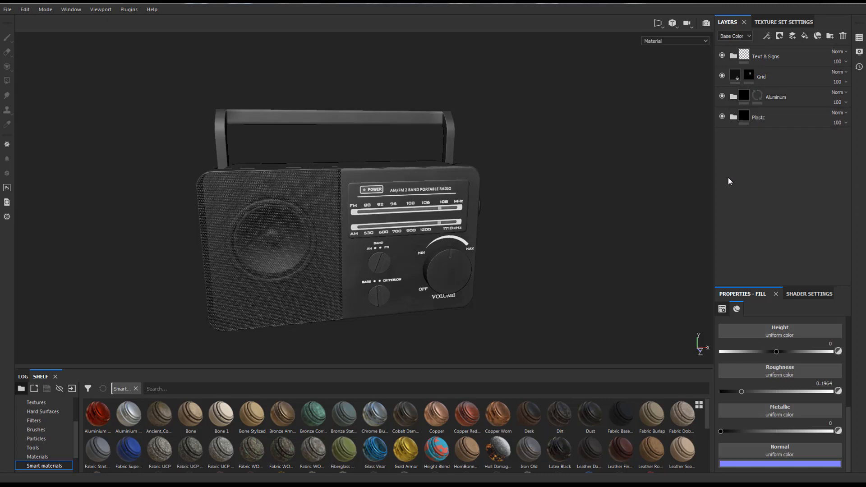
left_click(767, 23)
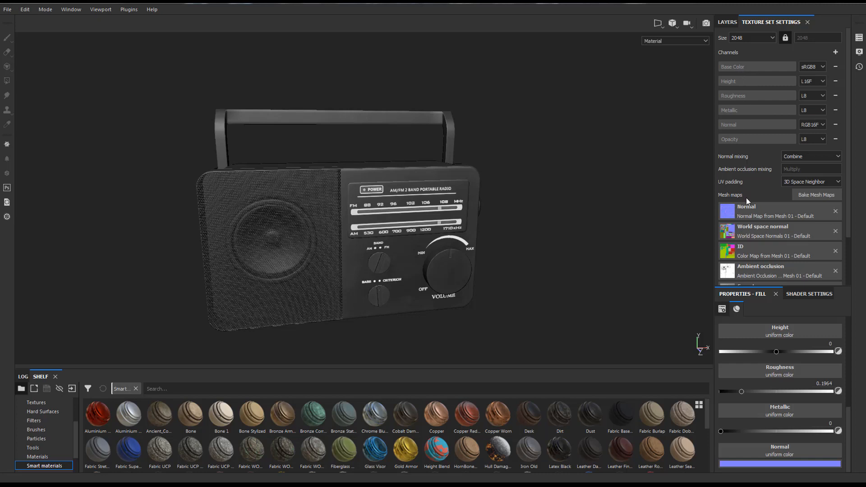
scroll(747, 194, "down", 2)
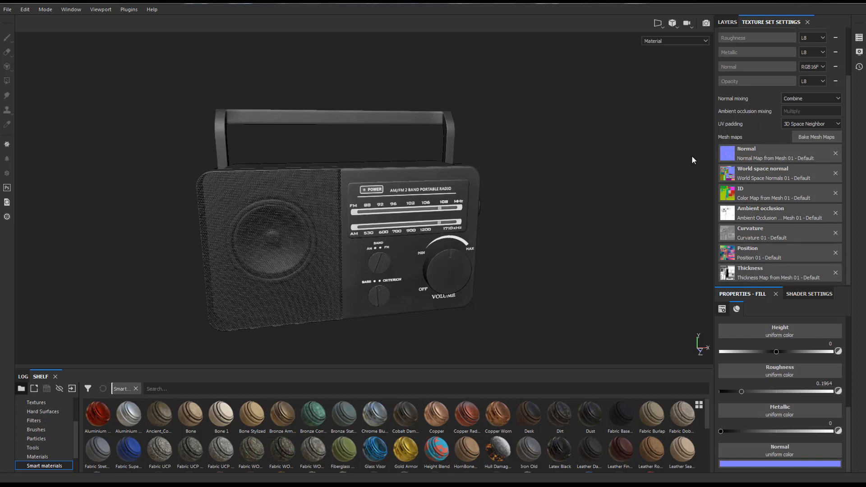
scroll(767, 155, "up", 3)
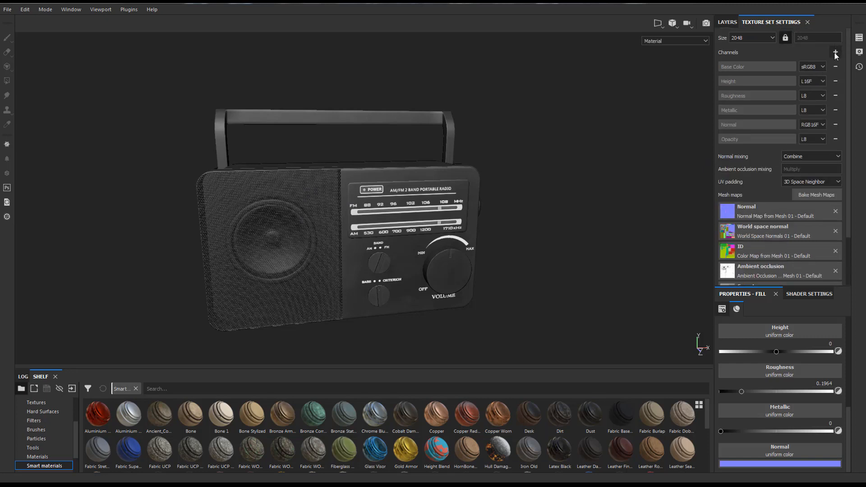
left_click(726, 22)
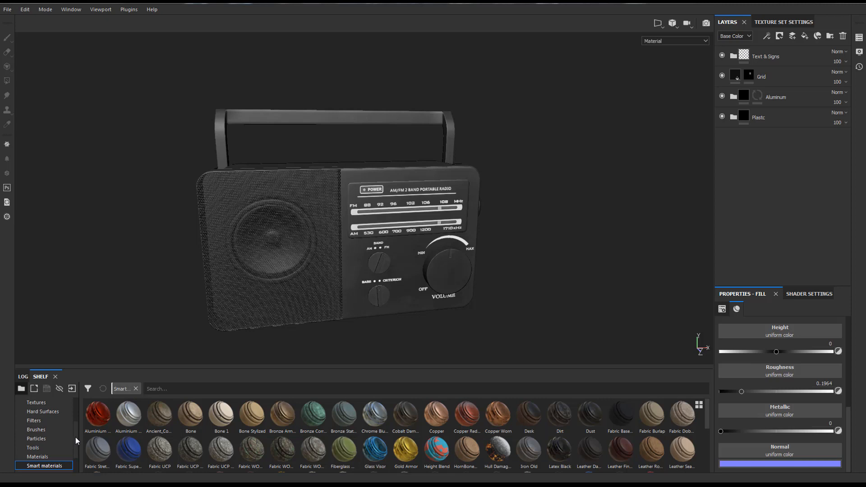
Show the alphas in the shelf and examine the caution and warning signs on the radio's back.
mouse_move(75, 437)
left_mouse_down()
mouse_move(75, 446)
mouse_move(74, 422)
left_mouse_up()
left_click(35, 420)
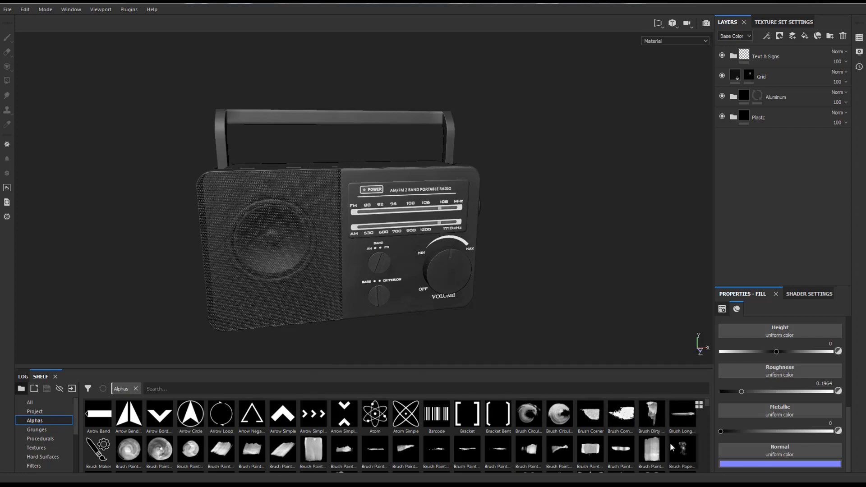
left_click_drag(581, 212, 532, 185, "alt")
scroll(532, 185, "up", 6)
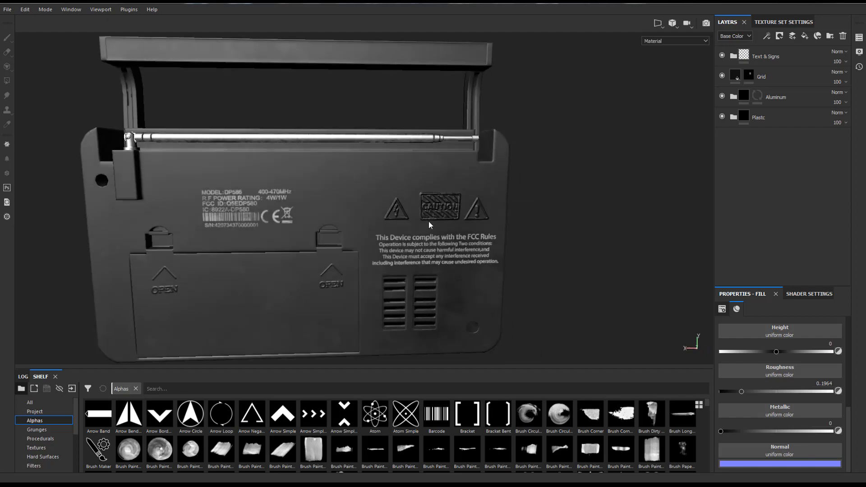
scroll(427, 207, "up", 3)
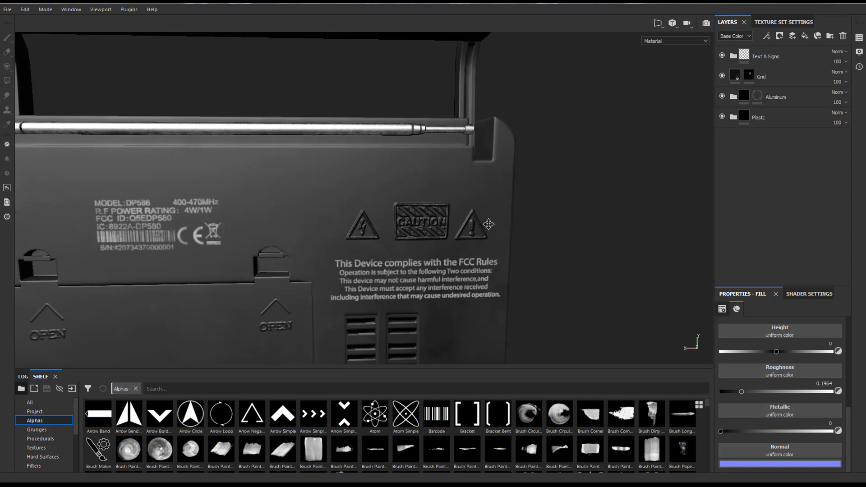
left_click_drag(443, 308, 402, 164, "alt")
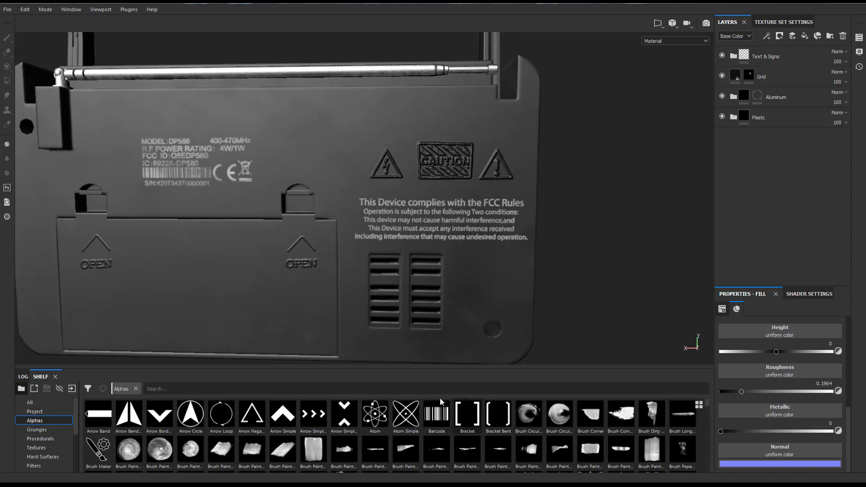
Search the alphas for "danger" and compare them with the signs on the radio's back.
left_click(421, 388)
type("dqng")
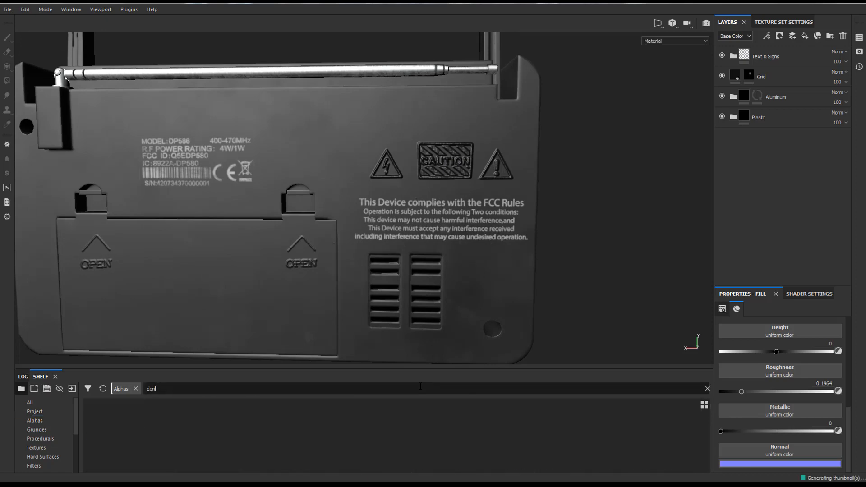
key("BackSpace")
key("BackSpace")
key("BackSpace")
key("BackSpace")
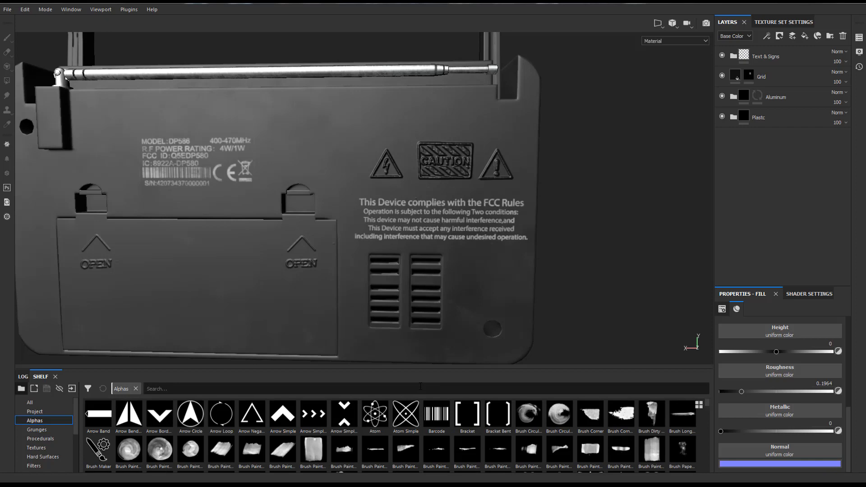
type("danger")
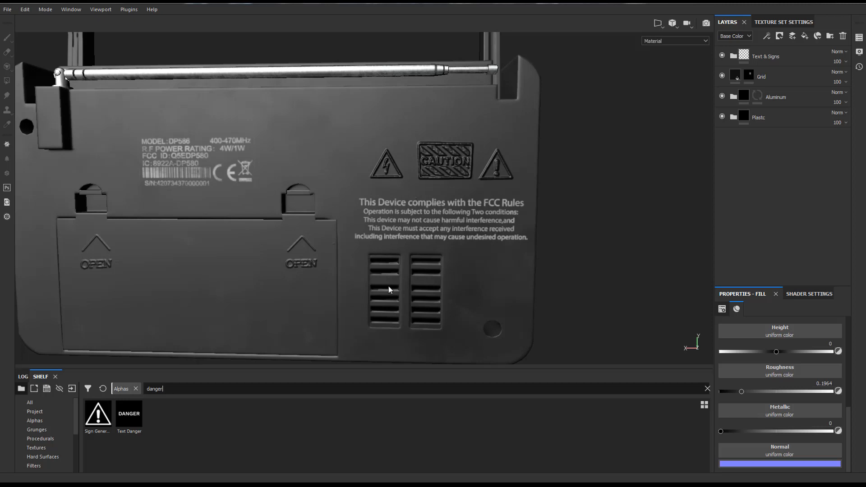
scroll(348, 239, "down", 3)
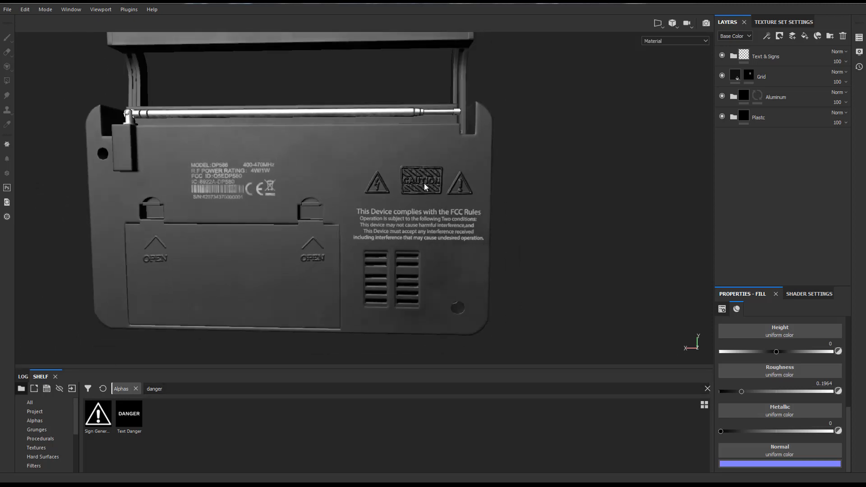
scroll(458, 166, "up", 3)
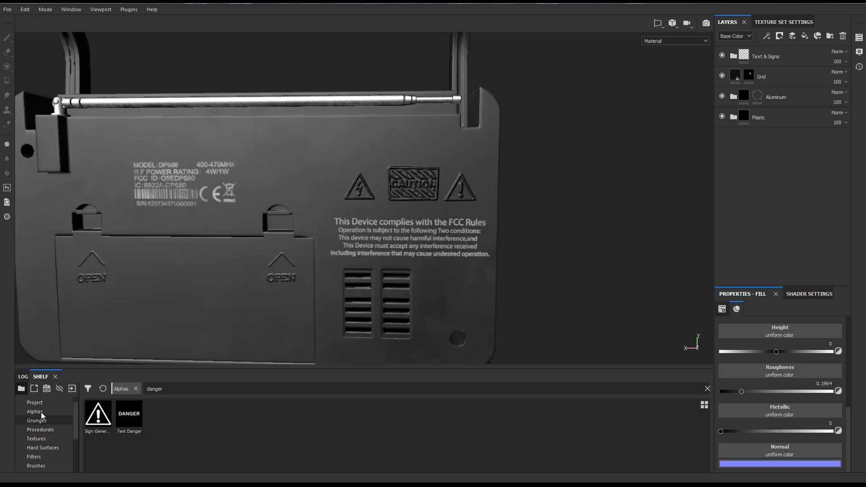
Show the grunge textures in the shelf and preview a few of them.
scroll(42, 421, "down", 1)
left_click(42, 421)
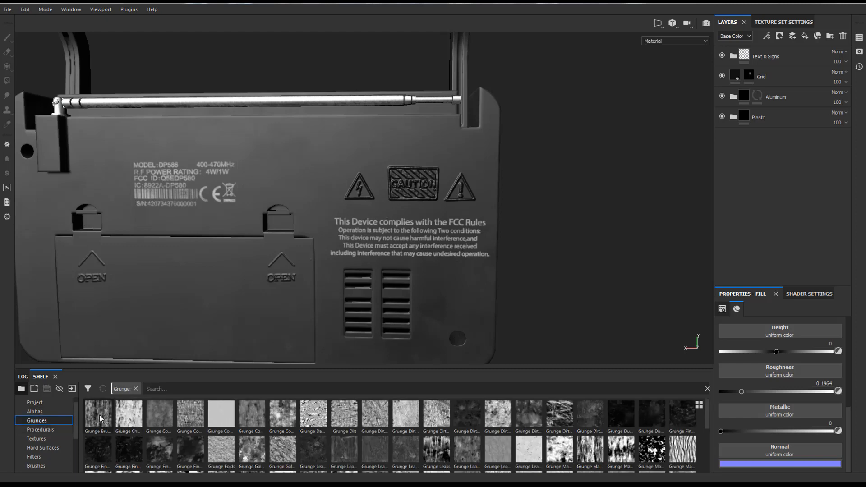
mouse_move(133, 416)
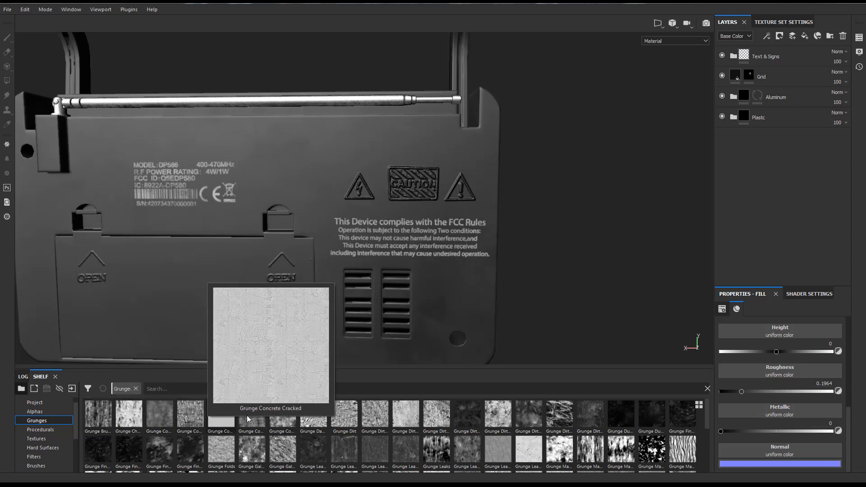
key("f")
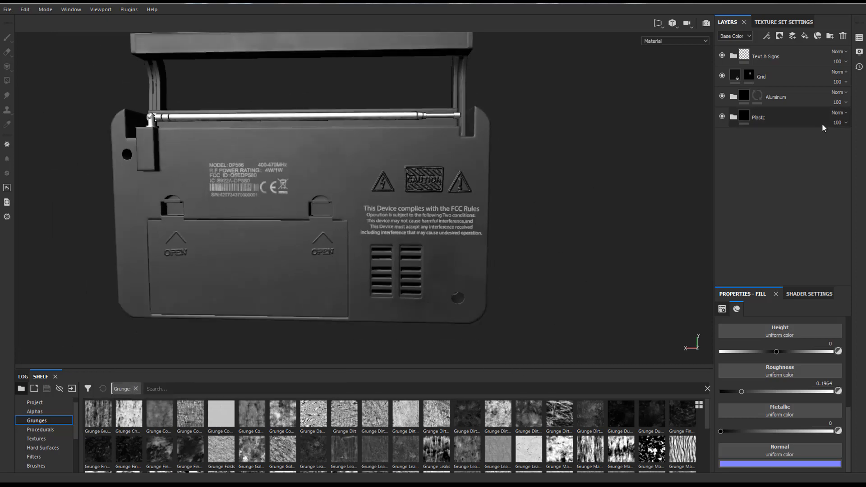
Add a black mask to the Plastic layer folder.
left_click(748, 77)
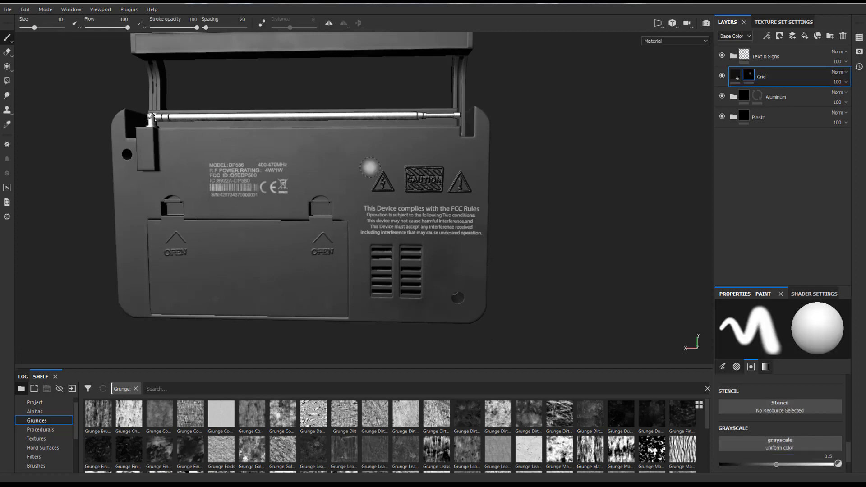
scroll(364, 170, "up", 2)
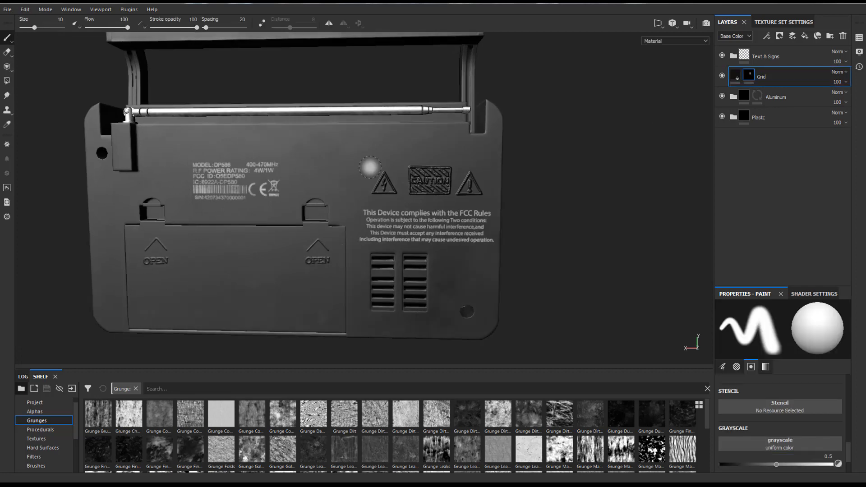
left_click(744, 118)
right_click(743, 116)
key("Escape")
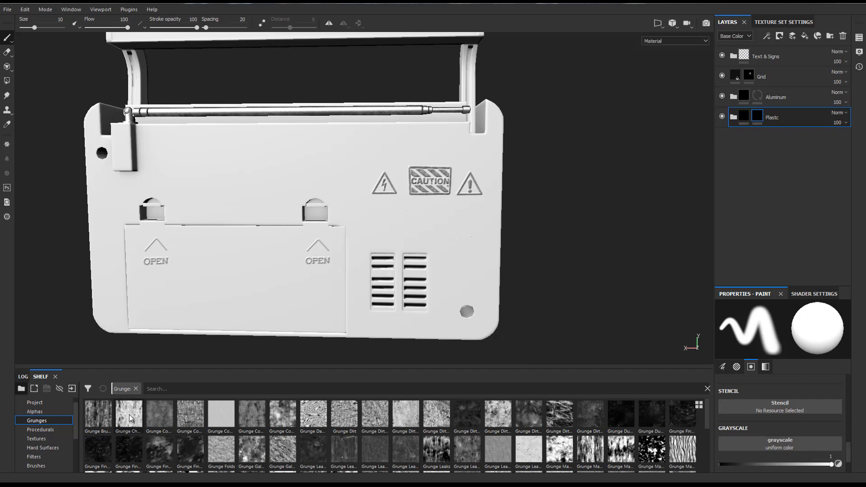
Set Grunge Charcoal as the brush stencil and paint the Plastic mask over the model label area on the radio's back.
left_click_drag(126, 420, 791, 411)
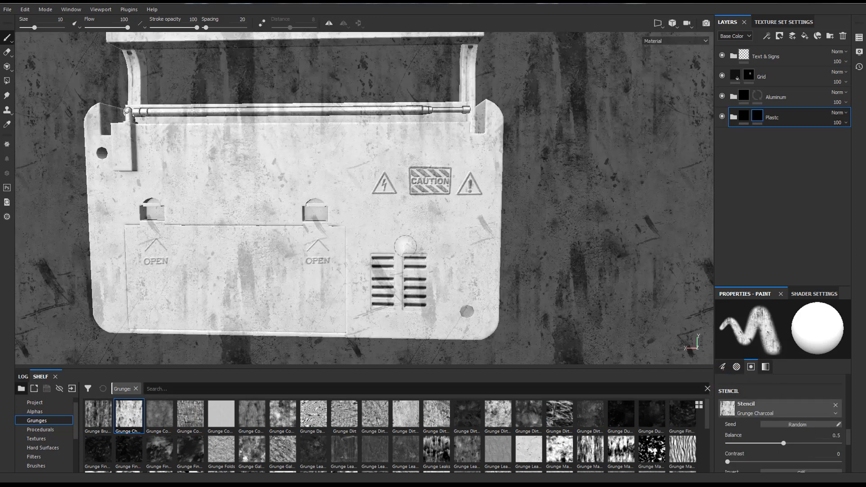
scroll(292, 190, "up", 5)
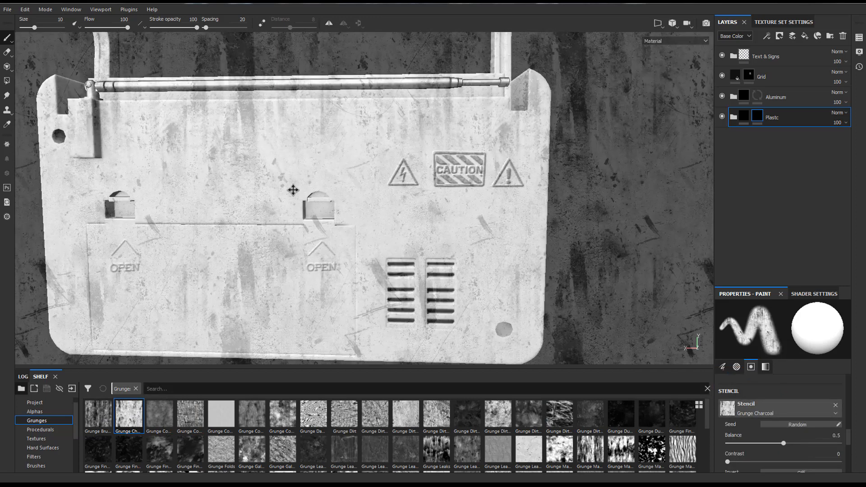
middle_click_drag(293, 190, 319, 193, "alt")
mouse_move(237, 133)
left_mouse_down()
mouse_move(236, 156)
mouse_move(247, 137)
mouse_move(271, 137)
left_mouse_up()
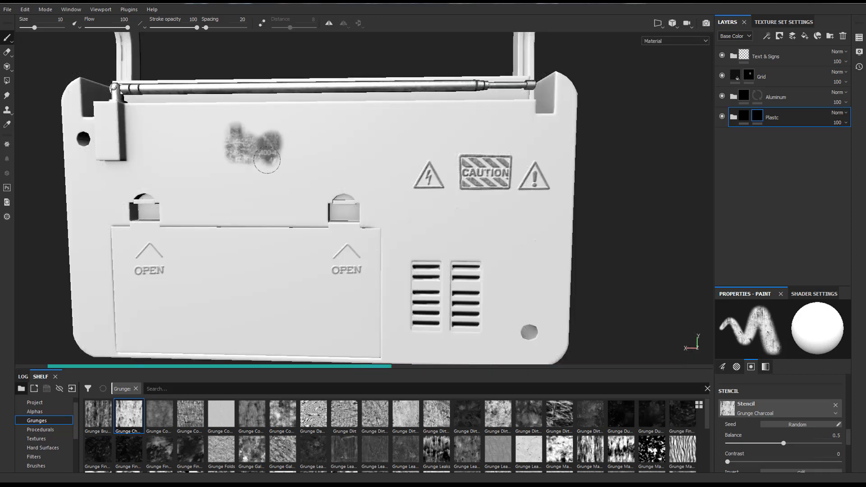
mouse_move(213, 160)
left_mouse_down()
mouse_move(225, 146)
mouse_move(216, 135)
mouse_move(286, 158)
mouse_move(263, 158)
mouse_move(266, 130)
mouse_move(246, 182)
mouse_move(300, 174)
mouse_move(288, 135)
mouse_move(323, 167)
left_mouse_up()
key("s")
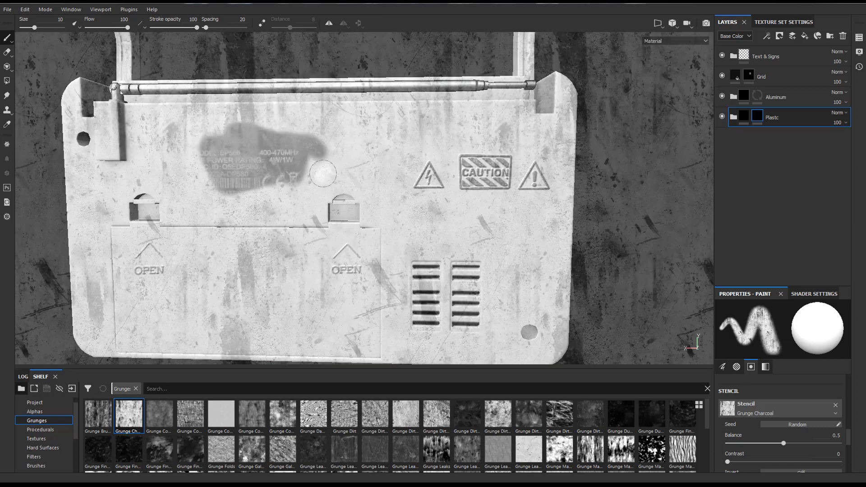
scroll(323, 174, "down", 4)
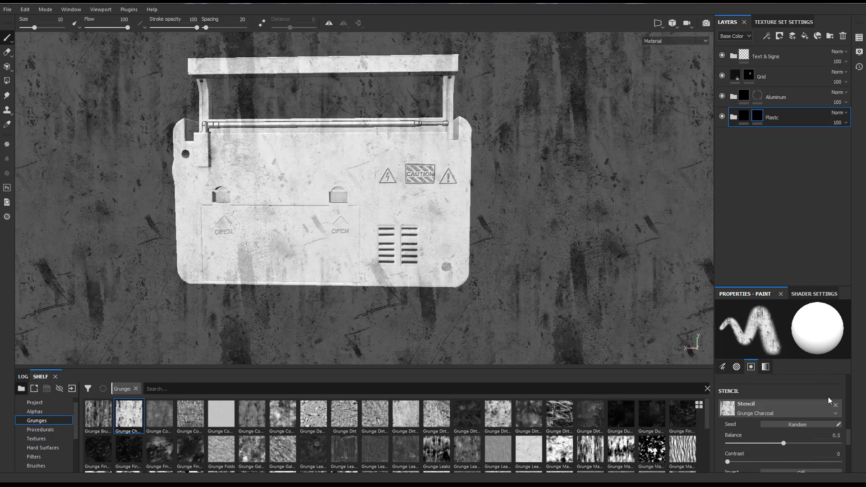
Clear the brush stencil and remove the mask from the Plastic layer folder.
left_click(835, 405)
left_click_drag(455, 189, 482, 182, "alt")
right_click(753, 118)
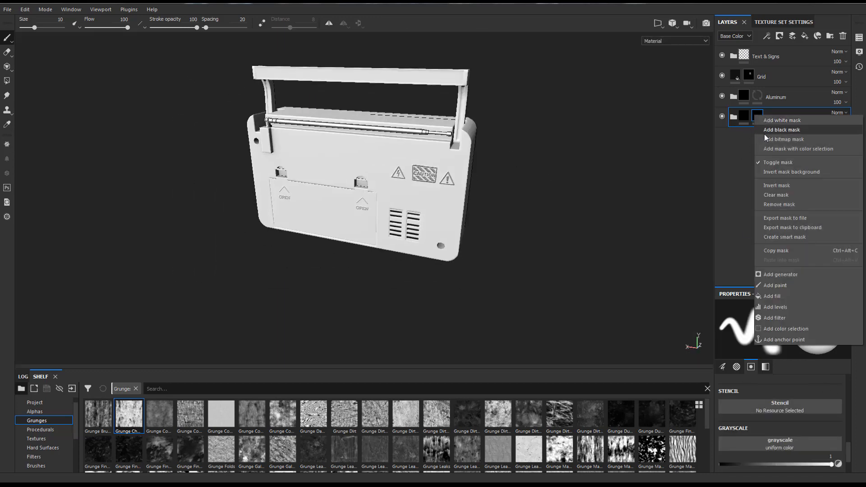
left_click(778, 203)
Show the procedural textures in the shelf.
scroll(167, 143, "up", 2)
left_click_drag(217, 154, 43, 414, "alt")
left_click(41, 429)
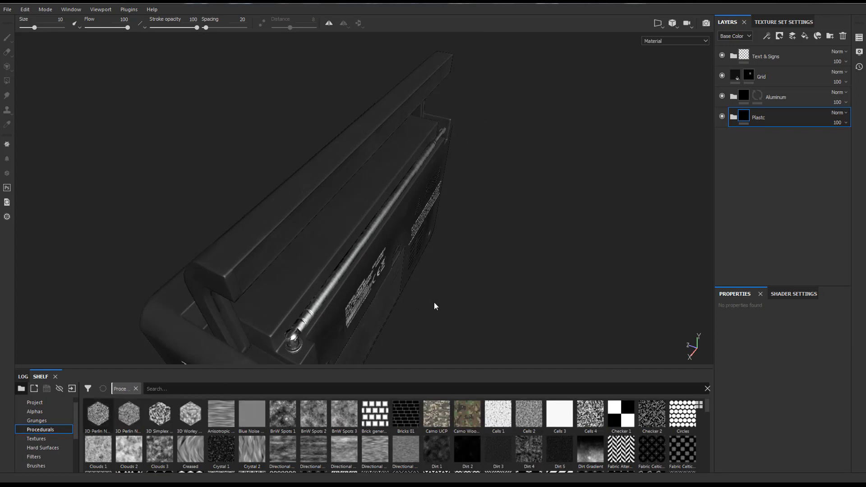
Examine the procedural textures in the shelf, including the Creased preview.
left_click_drag(454, 242, 499, 222, "alt")
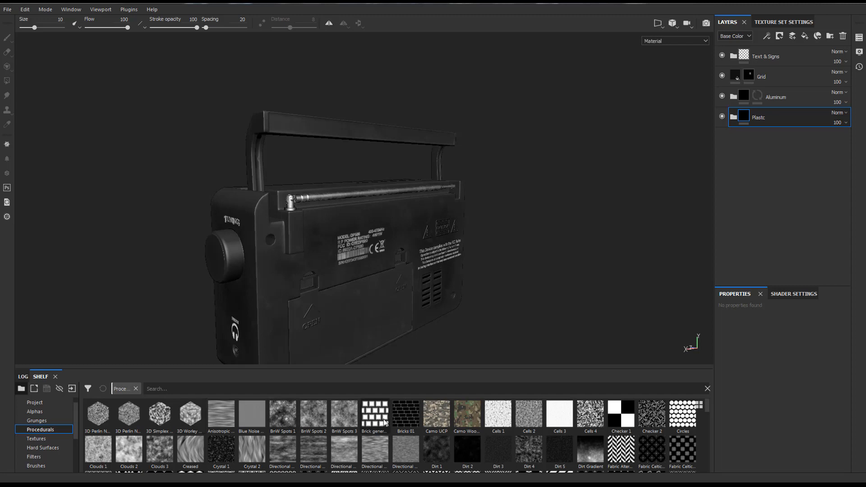
mouse_move(689, 447)
mouse_move(179, 450)
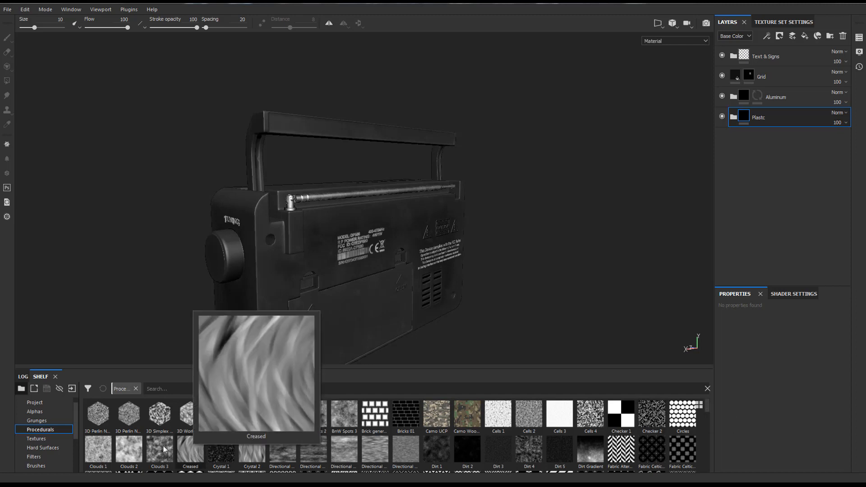
scroll(76, 423, "down", 2)
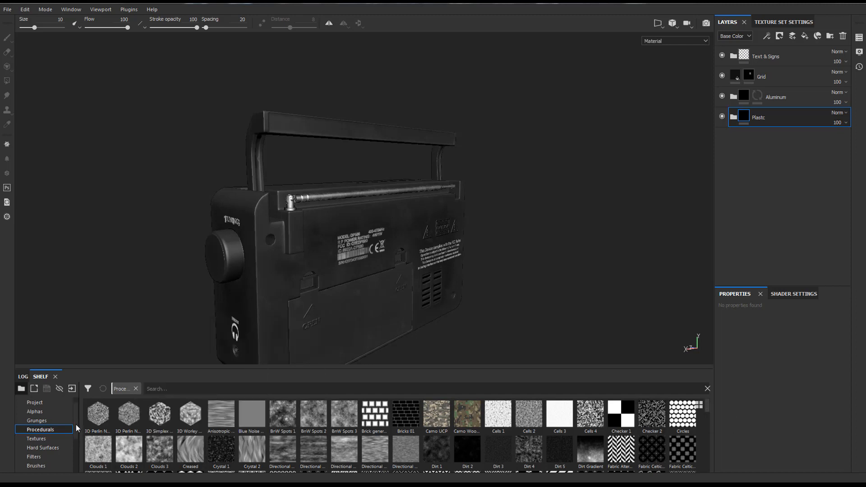
Show the textures in the shelf, followed by the brushes.
left_click(54, 422)
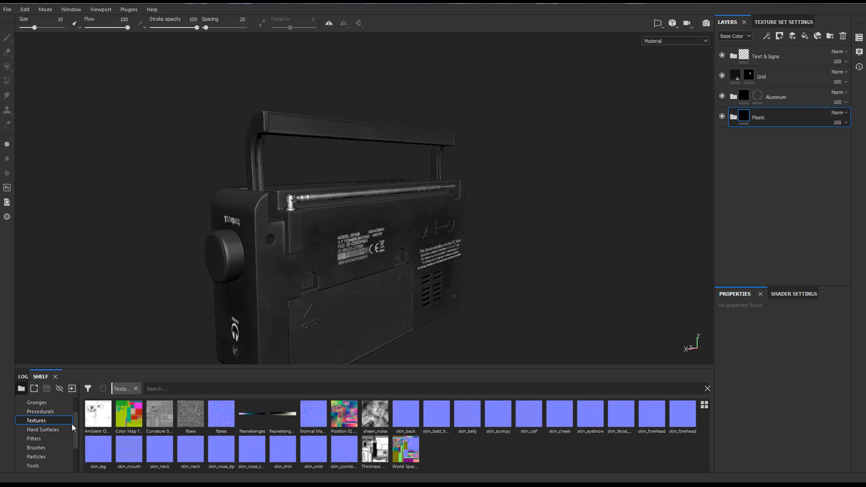
left_click_drag(76, 428, 76, 436)
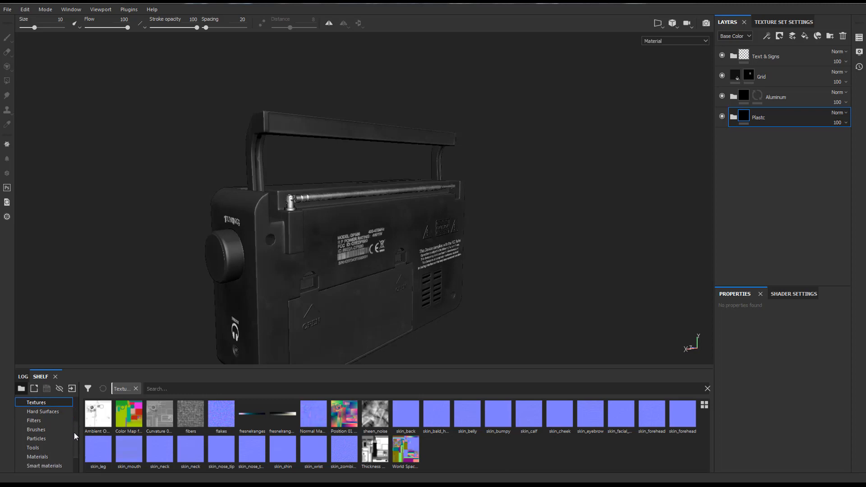
left_click(46, 431)
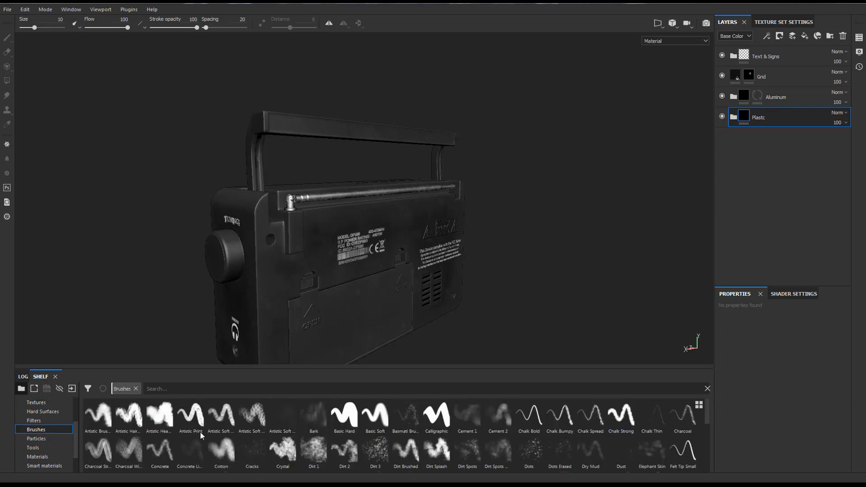
left_click_drag(505, 267, 483, 271, "alt")
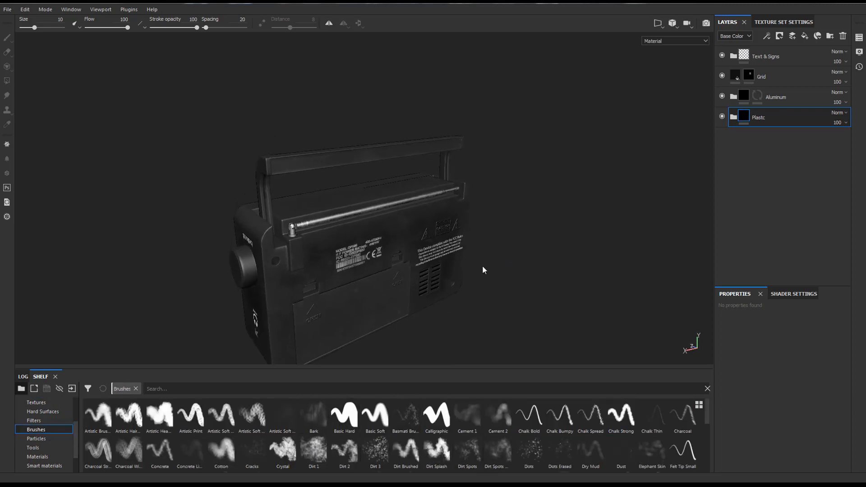
Show the shelf's materials and smart masks, and browse the smart materials down to the plastic ones.
left_click(39, 456)
scroll(54, 439, "down", 3)
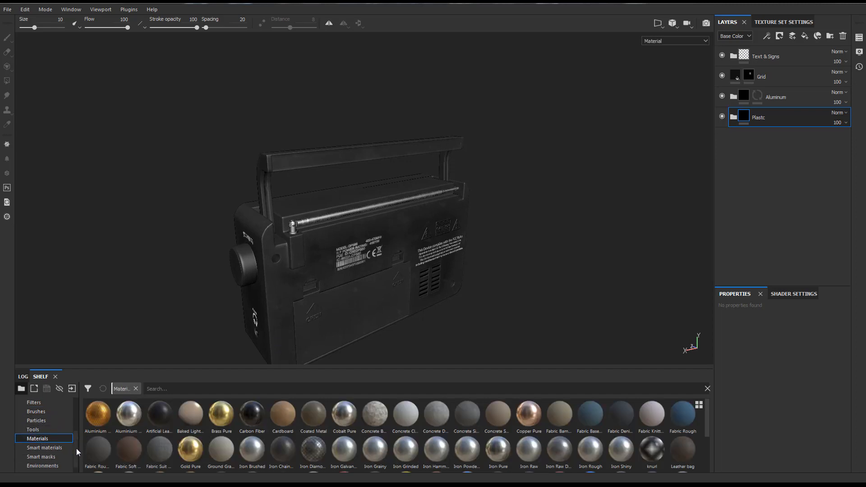
left_click(44, 439)
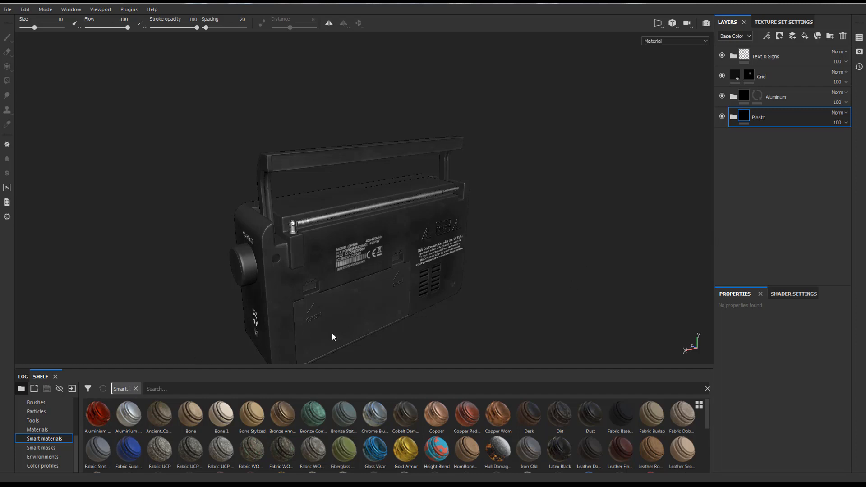
left_click(53, 449)
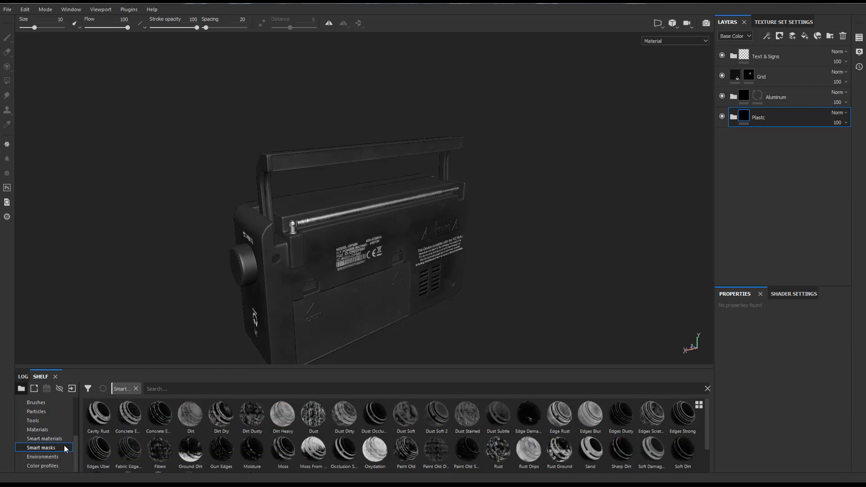
left_click(45, 438)
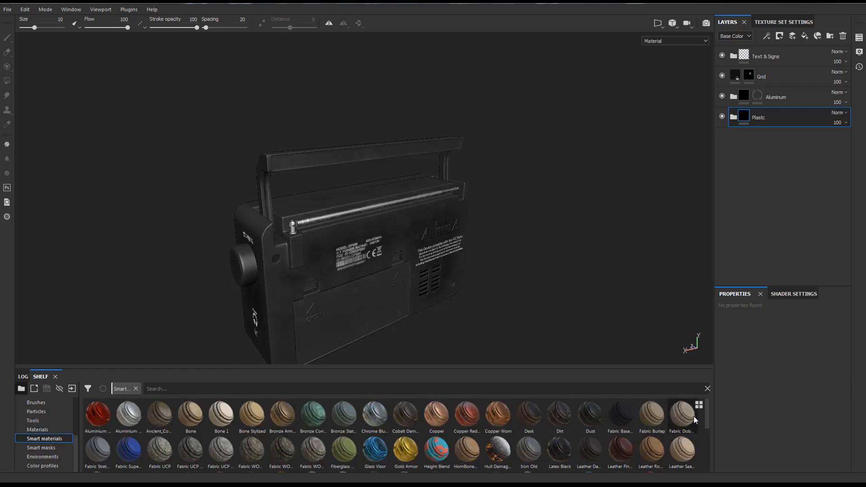
scroll(708, 418, "down", 3)
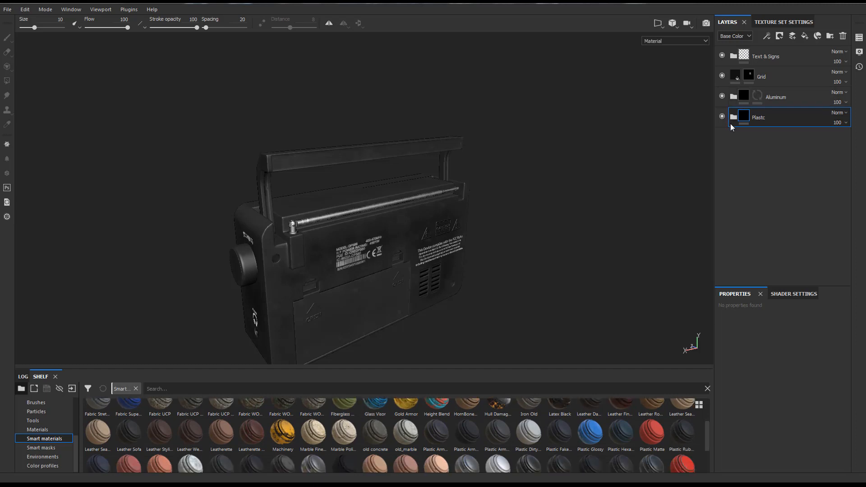
Expand the Plastic folder, select its Plastic Armor Glossy group and preview the Plastic Glossy smart material for comparison.
left_click(732, 117)
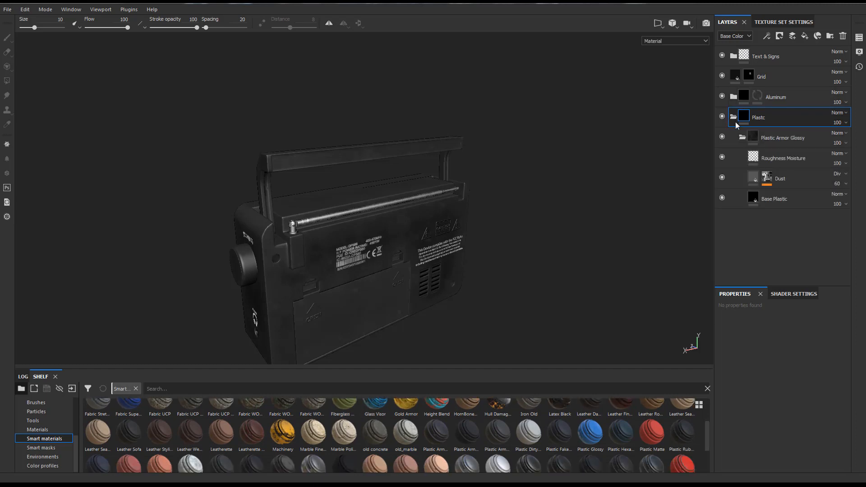
left_click(796, 136)
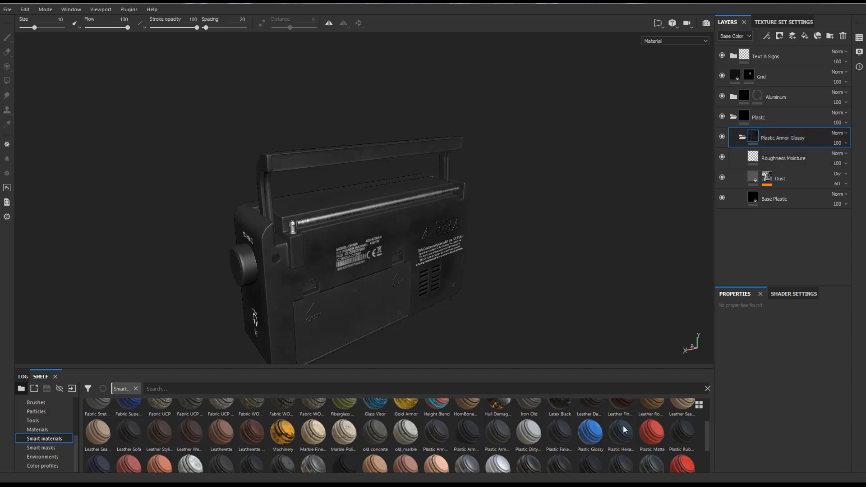
mouse_move(585, 440)
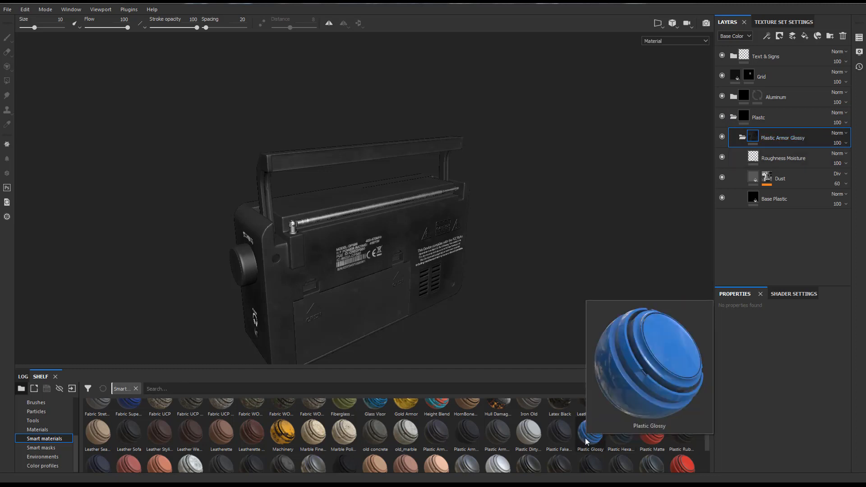
left_click_drag(410, 220, 409, 209, "alt")
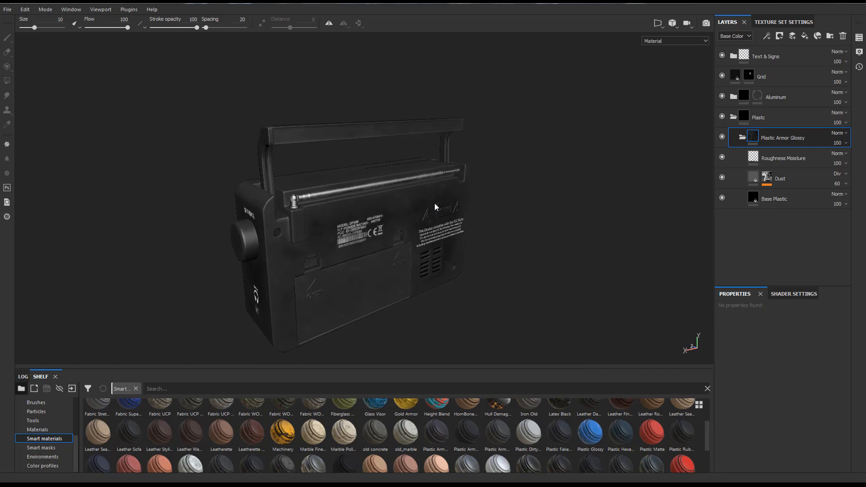
left_click(741, 137)
left_click(741, 138)
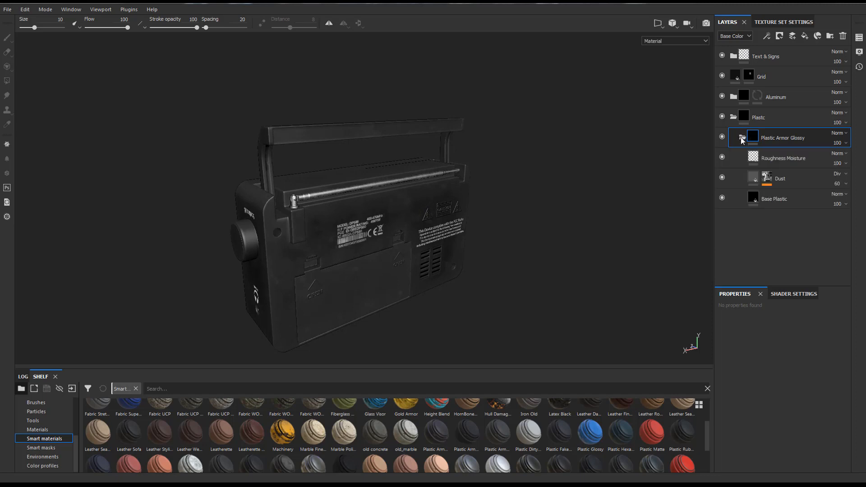
Show the fill properties of the Base Plastic layer and view the radio from the front.
left_click(769, 173)
left_click(781, 198)
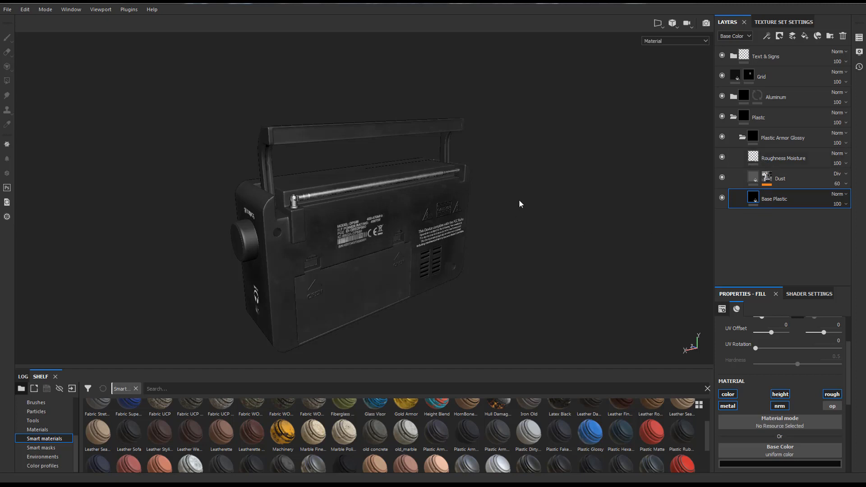
left_click_drag(503, 220, 863, 203, "alt")
left_click_drag(352, 292, 388, 265, "alt")
middle_click_drag(388, 264, 341, 266, "alt")
scroll(341, 269, "up", 2)
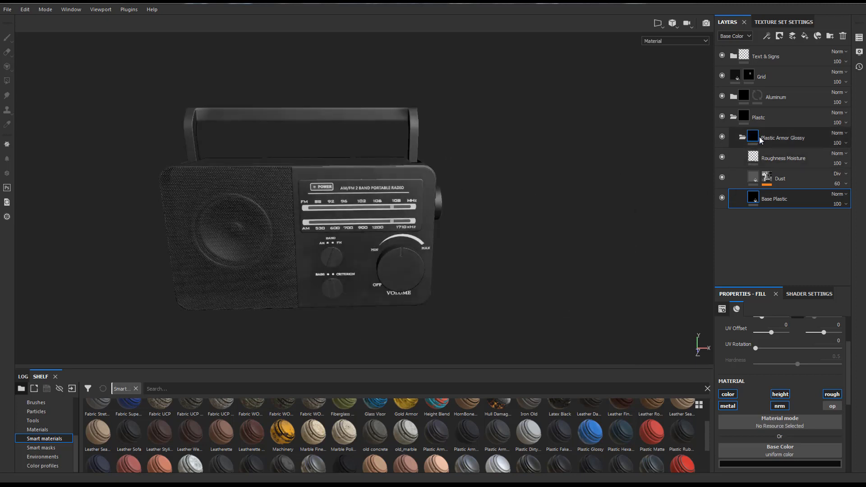
Show the Dust layer's mask and its mask editor effect, and collapse the Plastic Armor Glossy group.
left_click(769, 180)
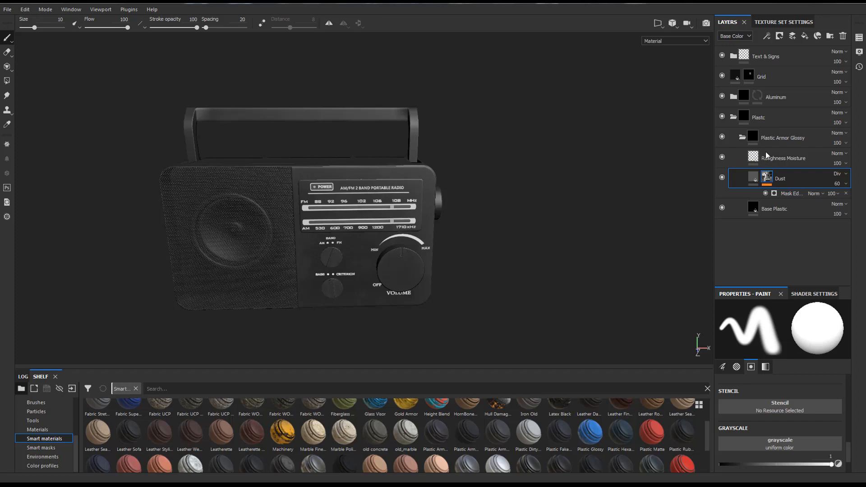
left_click(740, 137)
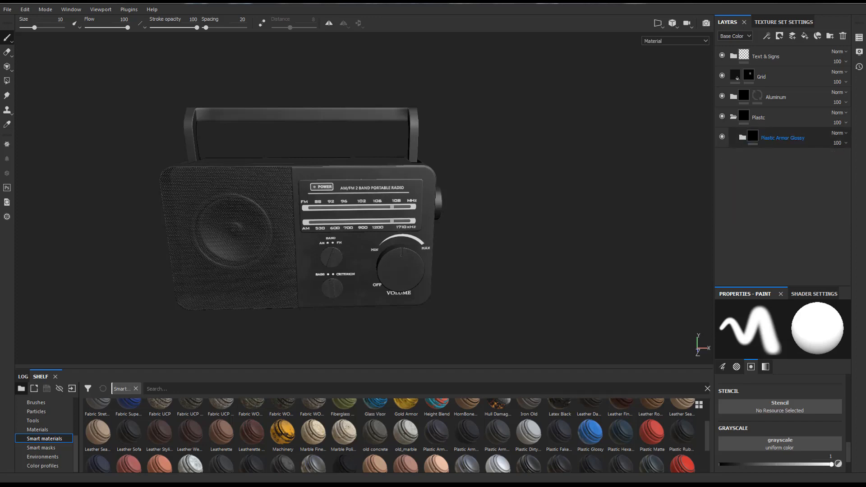
left_click(743, 139)
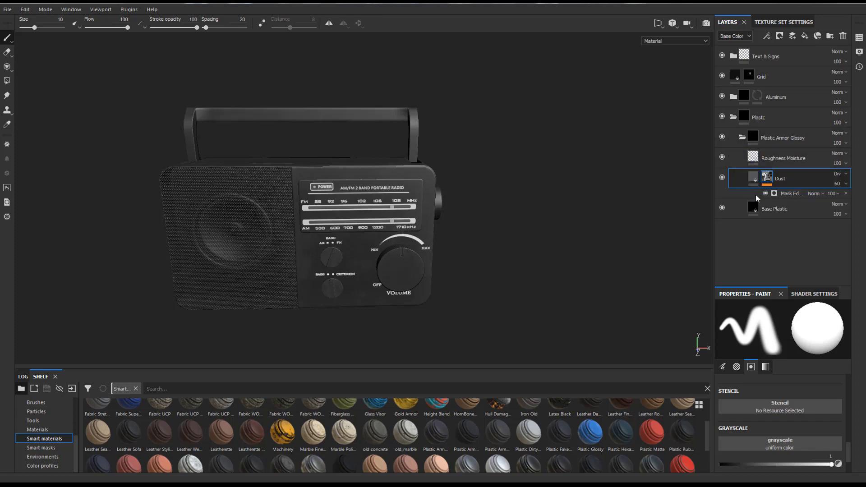
left_click(741, 140)
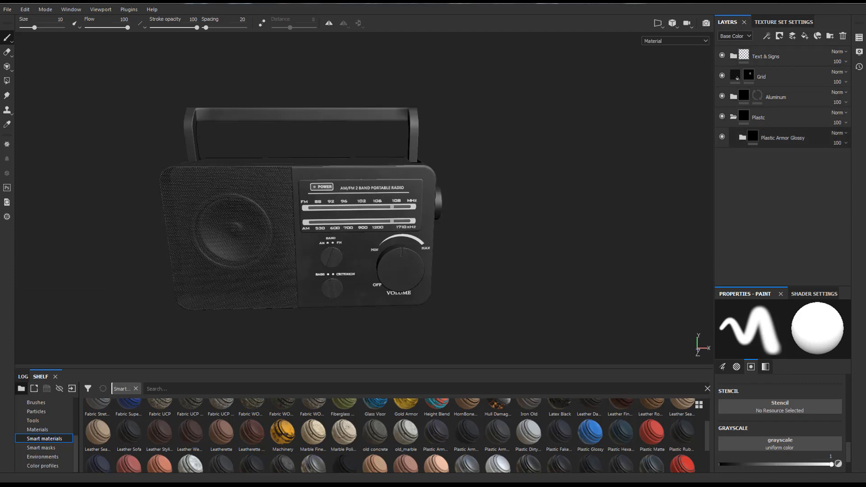
Show the smart masks in the shelf with the radio centred in the view.
middle_click_drag(160, 209, 198, 200, "alt")
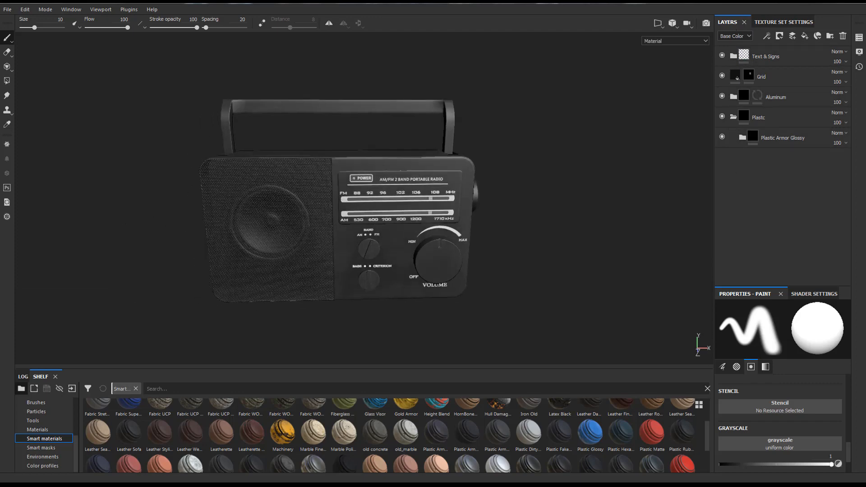
left_click(37, 448)
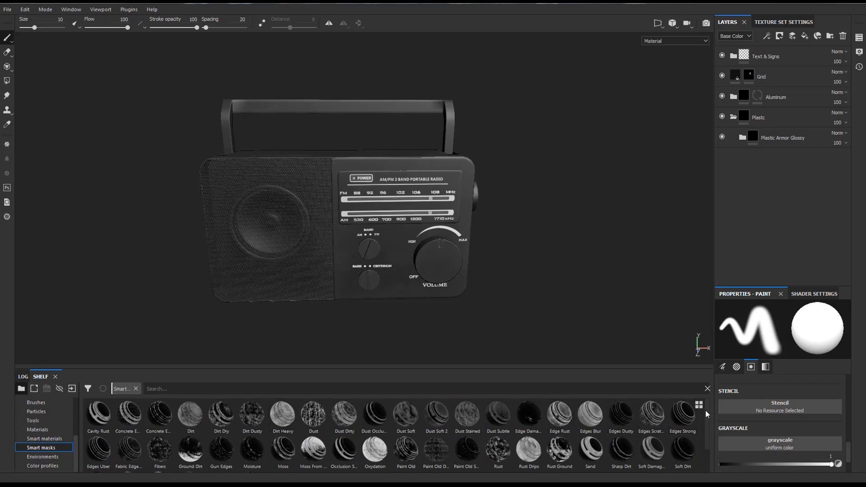
mouse_move(705, 410)
left_mouse_down()
mouse_move(704, 426)
mouse_move(703, 409)
left_mouse_up()
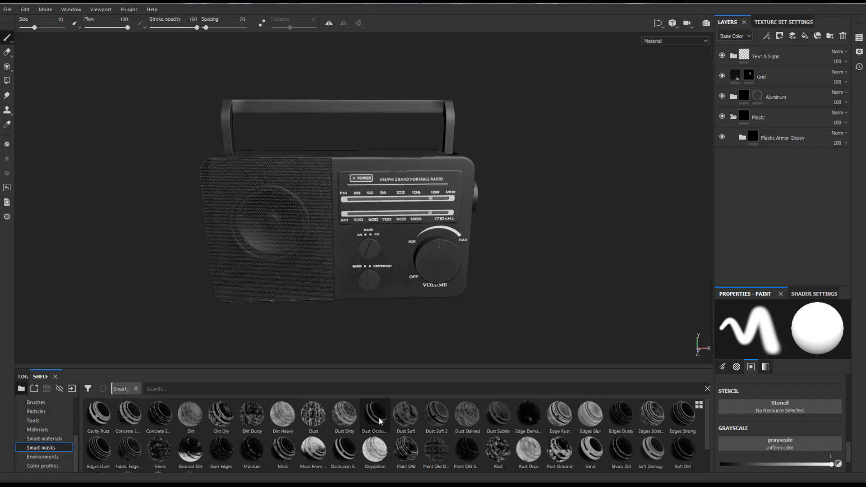
mouse_move(379, 421)
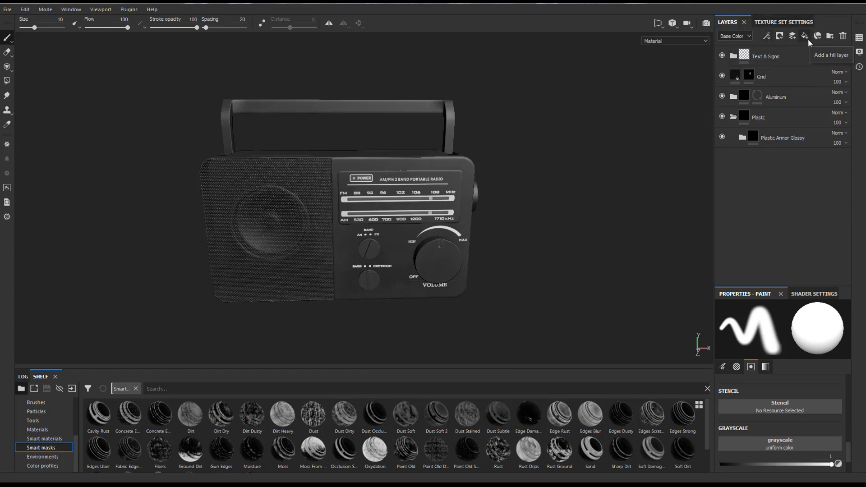
Try the Aluminium Pure material as a layer above Text & Signs, inspect it on the radio and remove it.
left_click(38, 429)
left_click_drag(119, 424, 777, 53)
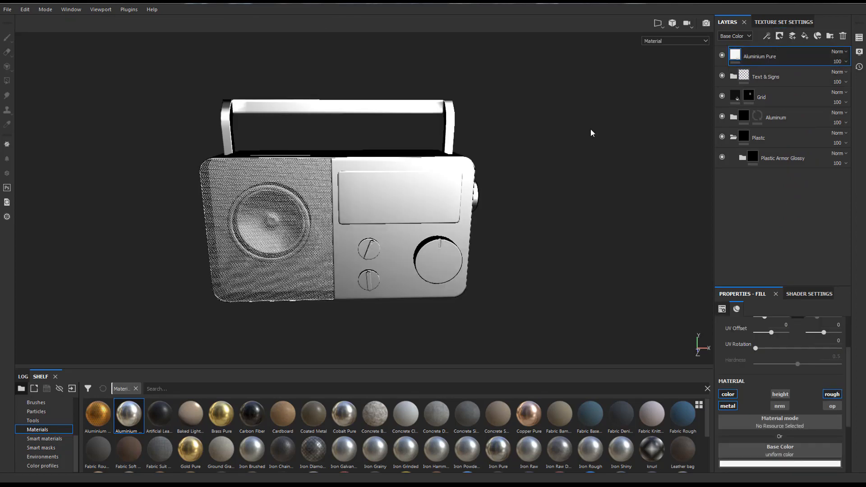
left_click_drag(500, 151, 469, 176, "alt")
mouse_move(478, 174)
right_mouse_down("alt")
mouse_move(591, 139)
mouse_move(535, 139)
mouse_move(484, 167)
right_mouse_up("alt")
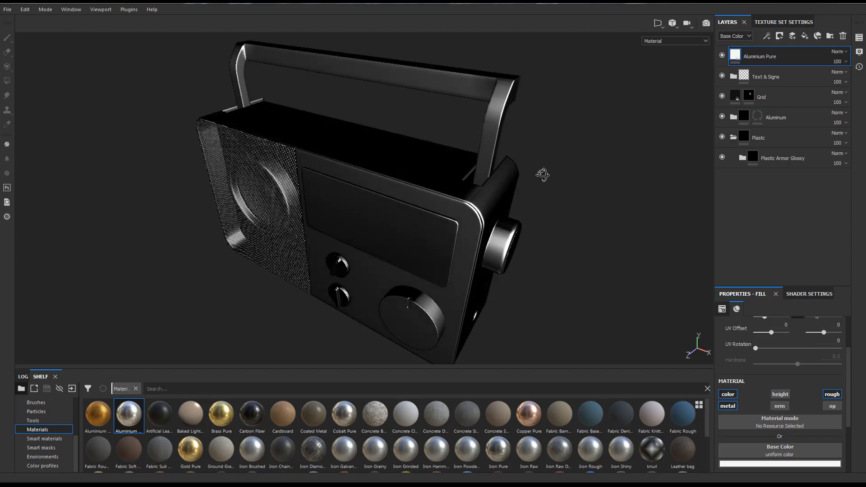
left_click_drag(542, 175, 675, 97, "alt")
left_click_drag(584, 123, 589, 162, "alt")
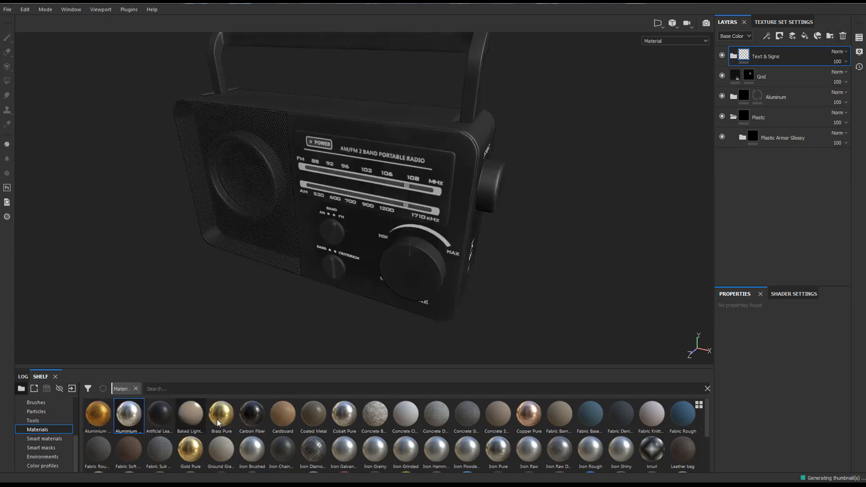
Add the Gold Pure material as a layer above Text & Signs and give it a black mask.
mouse_move(218, 419)
left_click_drag(184, 456, 795, 52)
left_click_drag(502, 222, 501, 210, "alt")
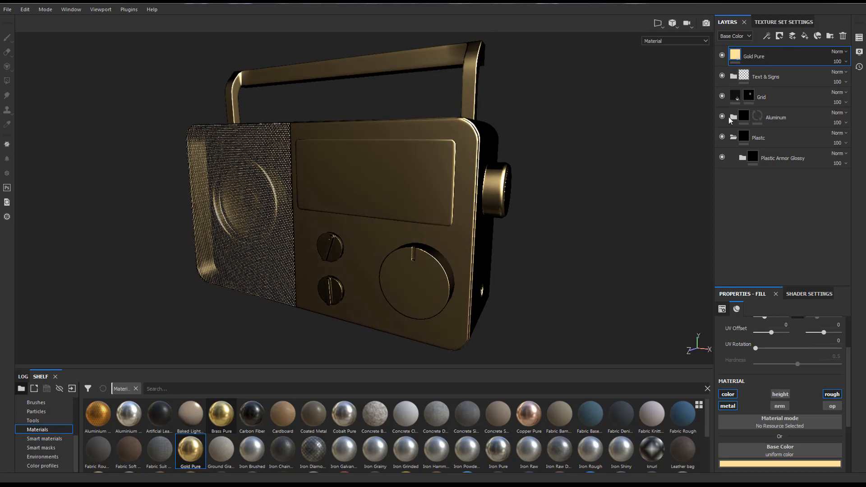
right_click(760, 59)
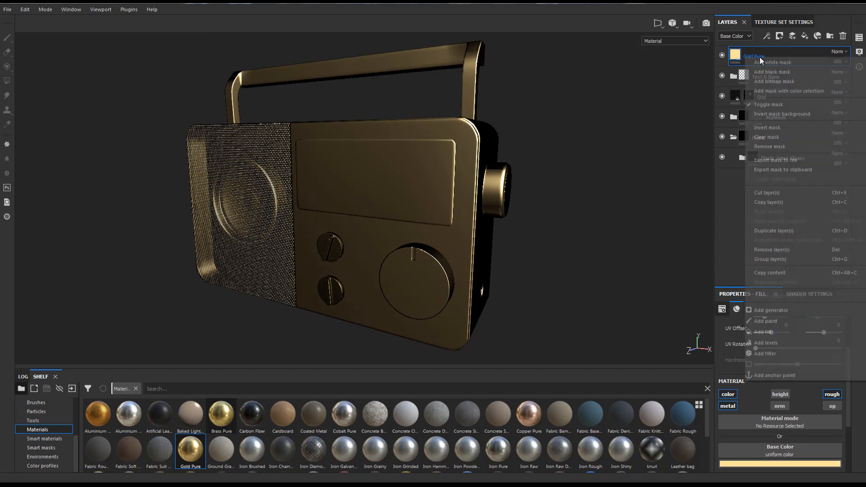
left_click(764, 69)
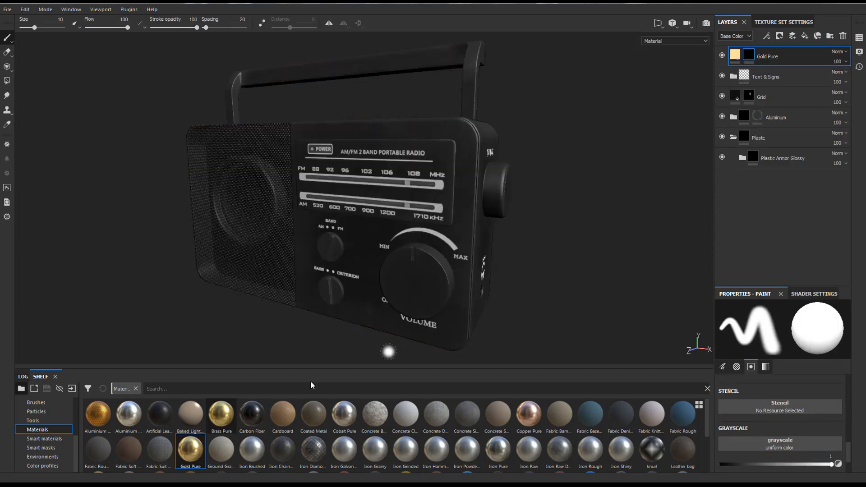
Apply the Occlusion Strong smart mask to the Gold Pure layer's black mask.
left_click(48, 449)
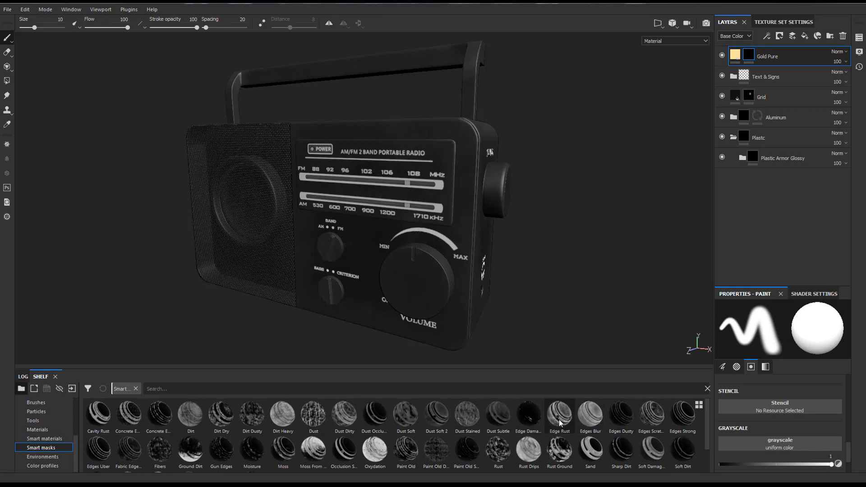
mouse_move(487, 423)
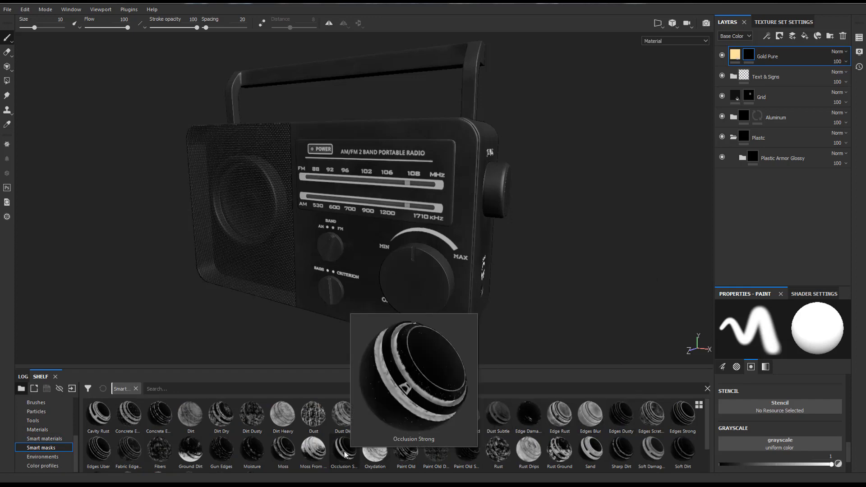
left_click_drag(344, 450, 749, 55)
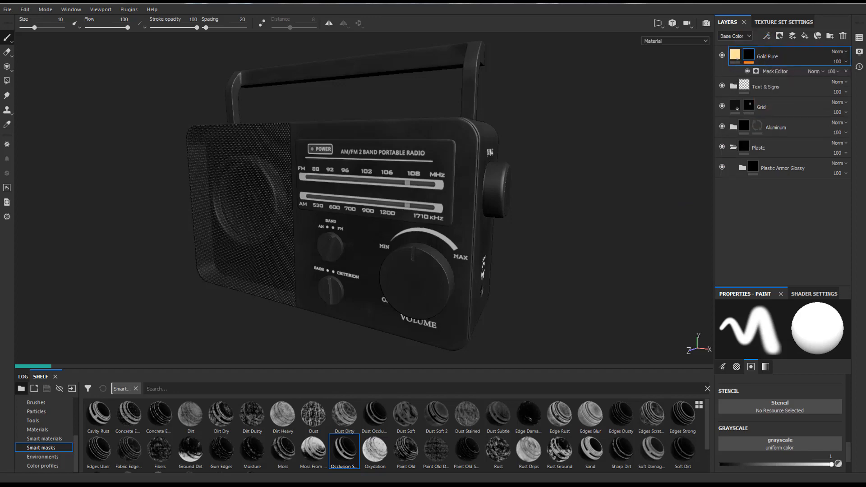
scroll(441, 199, "down", 3)
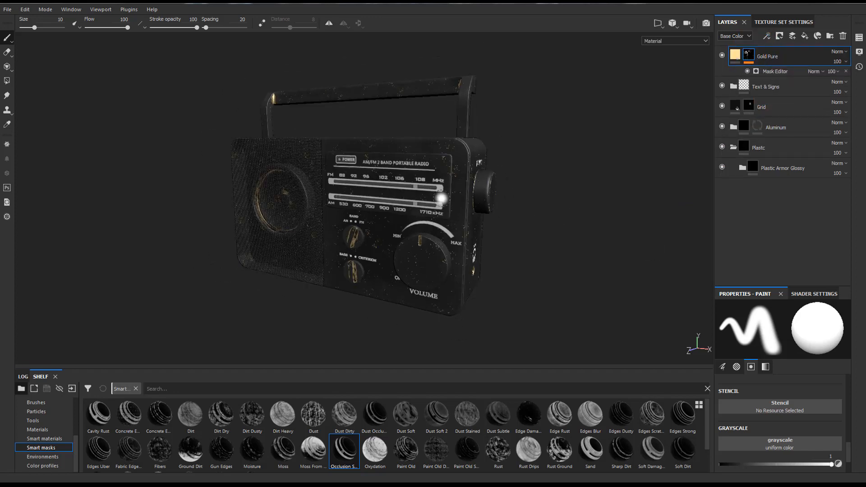
Inspect the masked gold on the speaker, knobs and handle, and delete the Gold Pure layer.
left_click_drag(574, 217, 492, 198, "alt")
scroll(492, 198, "up", 5)
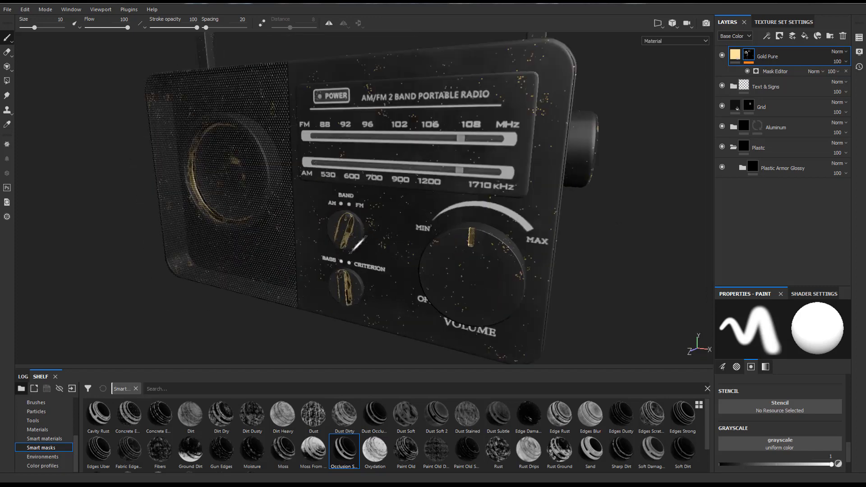
scroll(357, 244, "up", 5)
left_click_drag(423, 193, 476, 253, "alt")
scroll(476, 253, "down", 6)
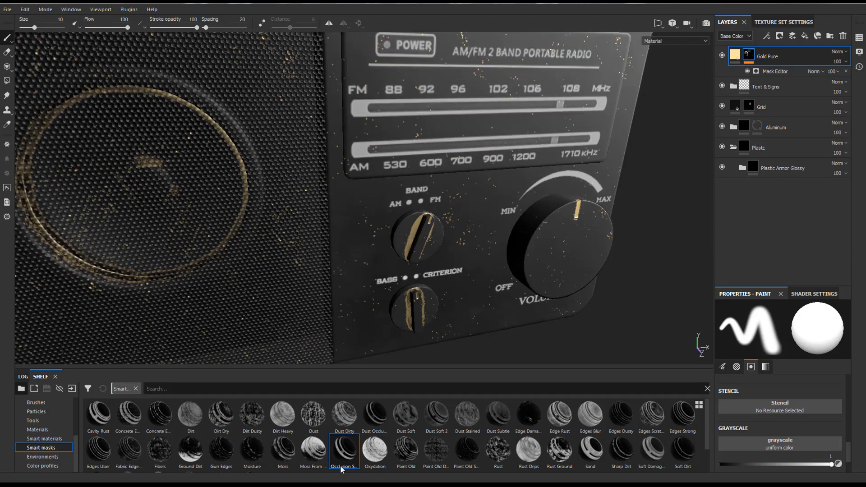
mouse_move(342, 469)
left_click_drag(341, 469, 602, 242)
scroll(536, 233, "down", 5)
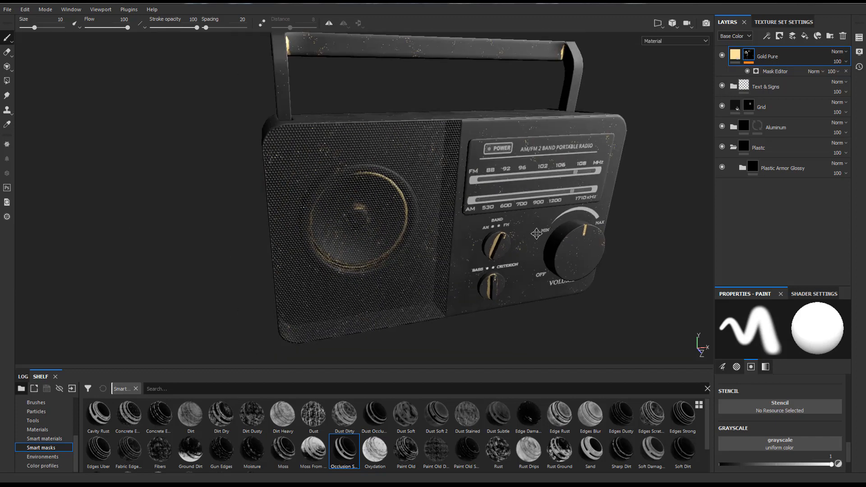
middle_click_drag(536, 233, 475, 262, "alt")
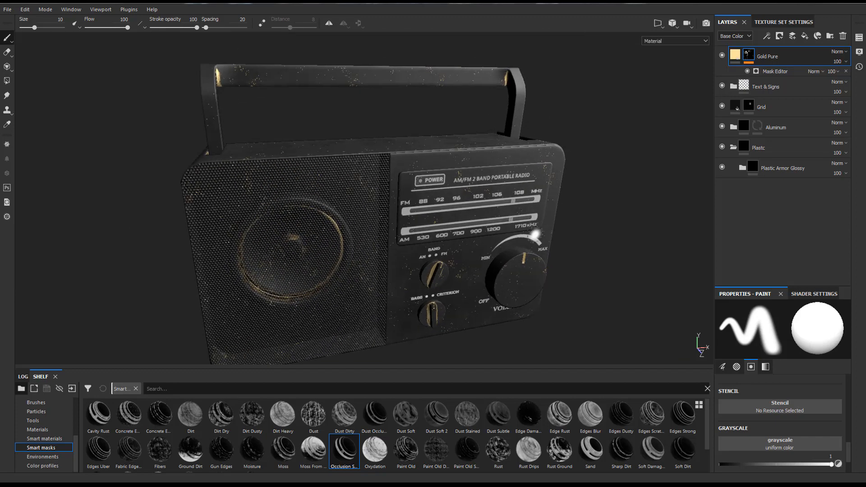
right_click_drag(535, 234, 584, 206, "alt")
left_click_drag(533, 192, 597, 196, "alt")
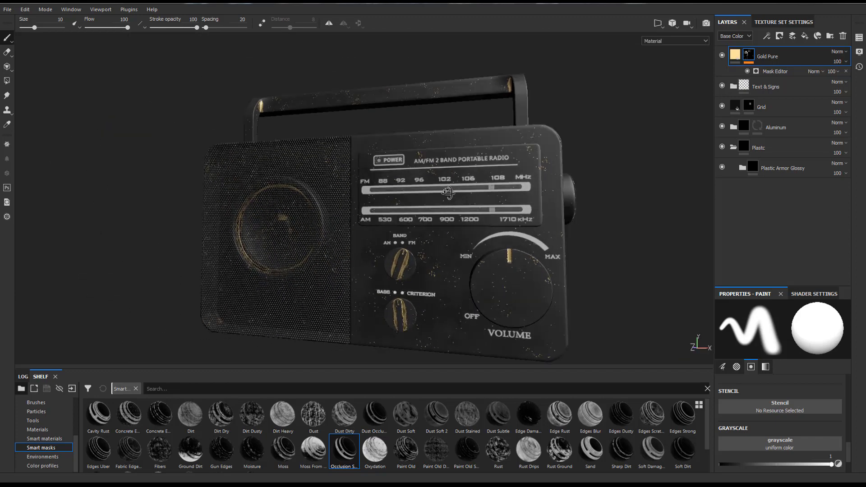
right_click_drag(469, 165, 438, 177, "alt")
middle_click_drag(417, 185, 383, 198, "alt")
left_click_drag(228, 269, 286, 266, "alt")
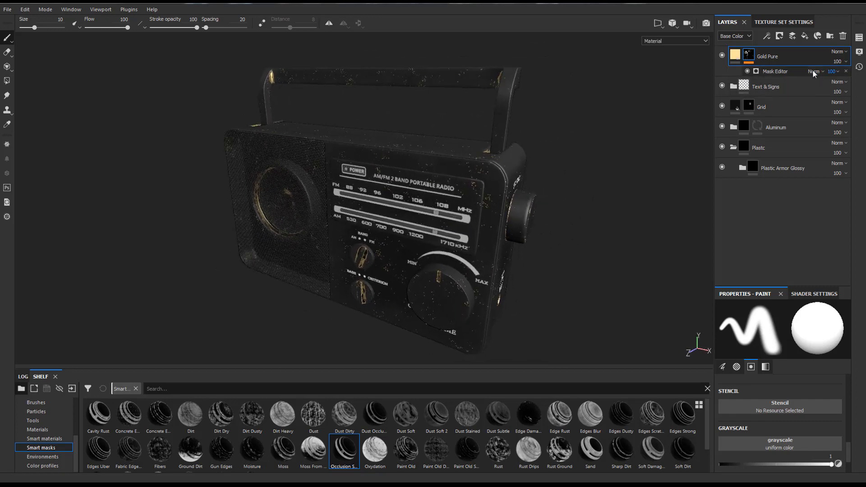
left_click(843, 36)
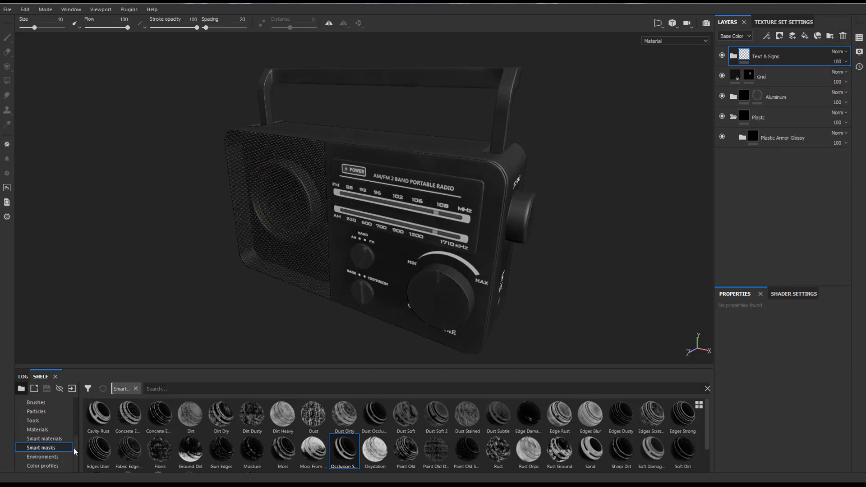
Show the shelf's environments and light the radio with the first bonifacio environment.
left_click(51, 456)
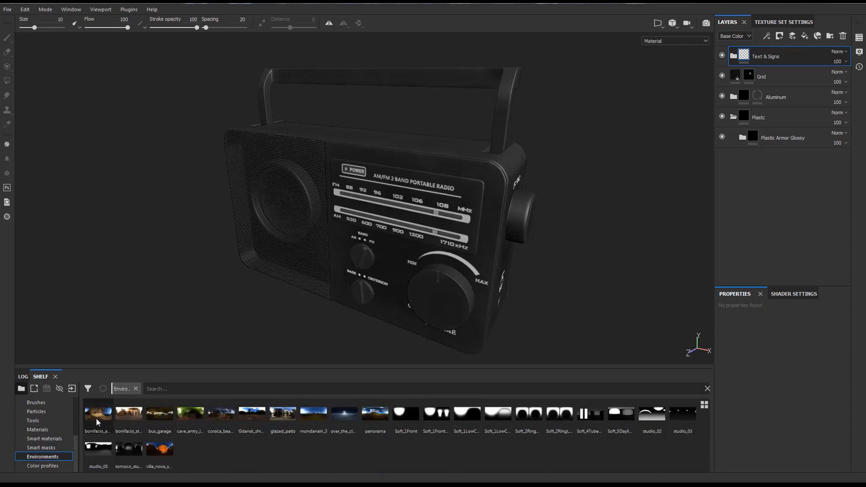
left_click_drag(96, 418, 104, 276)
scroll(132, 282, "down", 2)
scroll(446, 253, "up", 3)
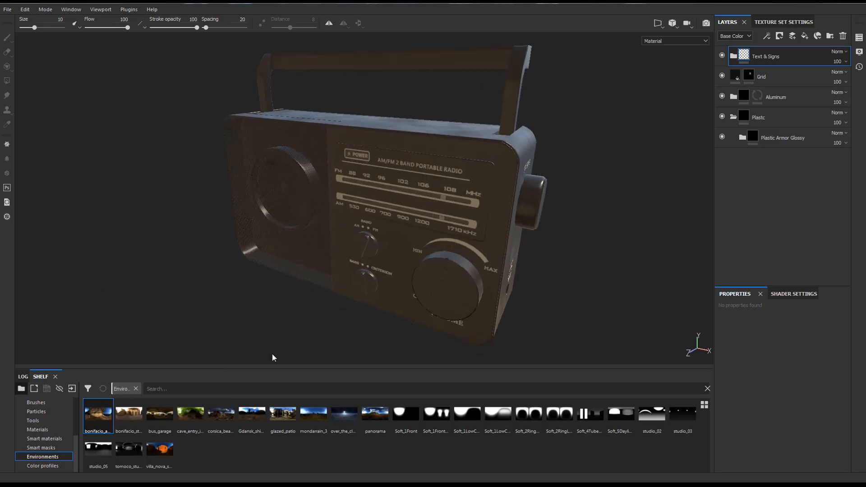
left_click_drag(517, 214, 487, 209, "alt")
Light the radio with the panorama environment and inspect its reflections from the front and side.
left_click_drag(375, 413, 187, 210)
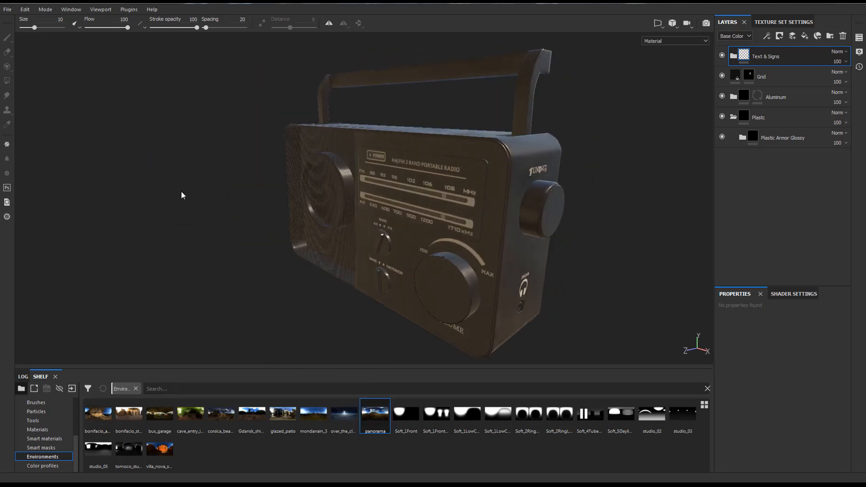
left_click_drag(181, 195, 472, 221, "alt")
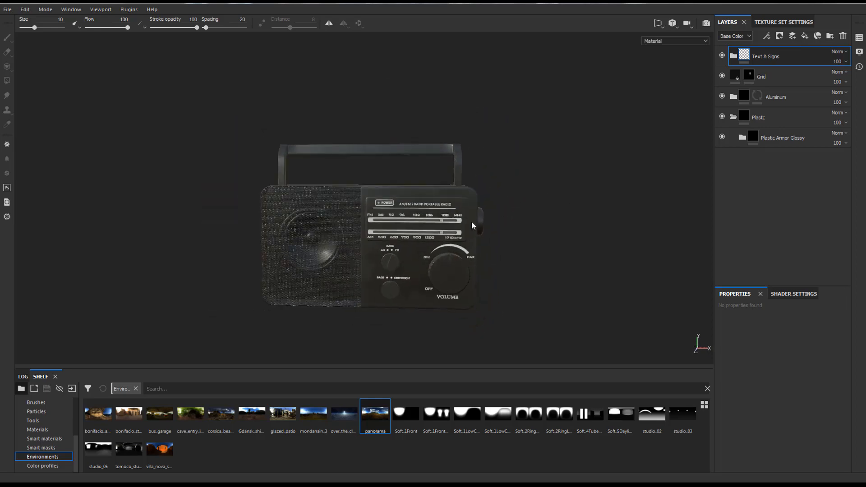
middle_click_drag(501, 202, 552, 179, "alt")
scroll(262, 161, "down", 1)
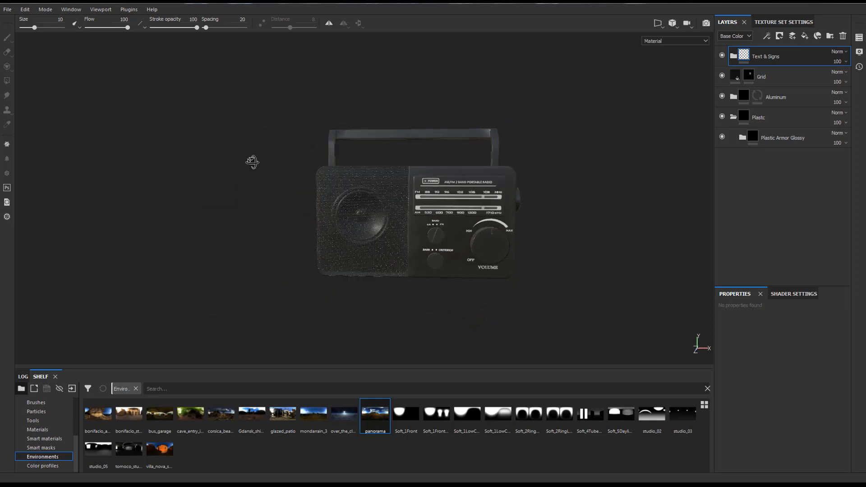
left_click_drag(251, 160, 437, 177, "alt")
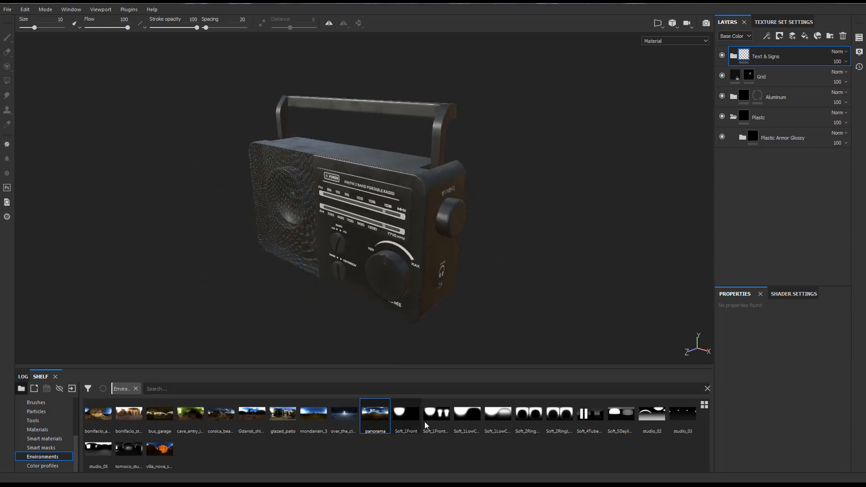
mouse_move(357, 421)
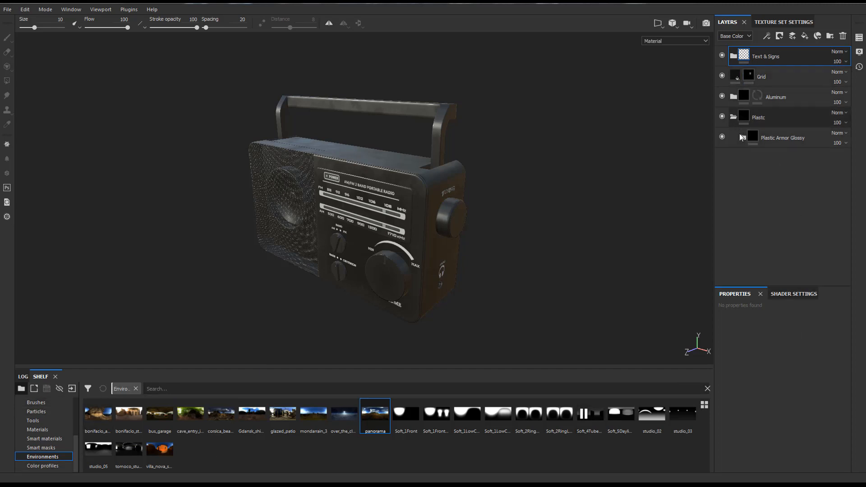
Review the channels and baked mesh maps in the texture set settings and add an Emissive channel.
left_click(783, 22)
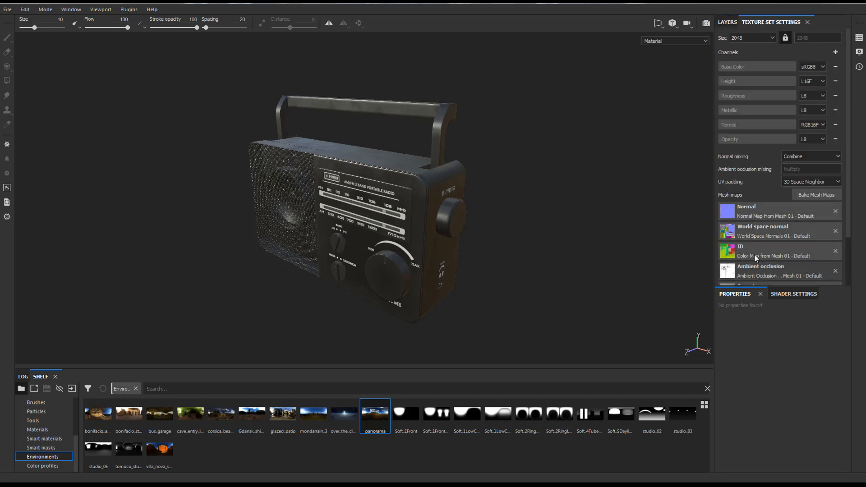
scroll(745, 211, "down", 2)
scroll(745, 210, "down", 2)
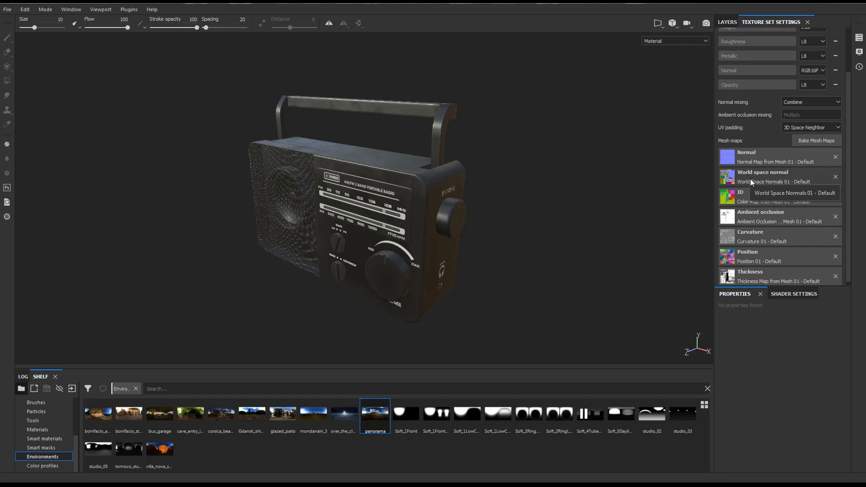
scroll(751, 182, "up", 4)
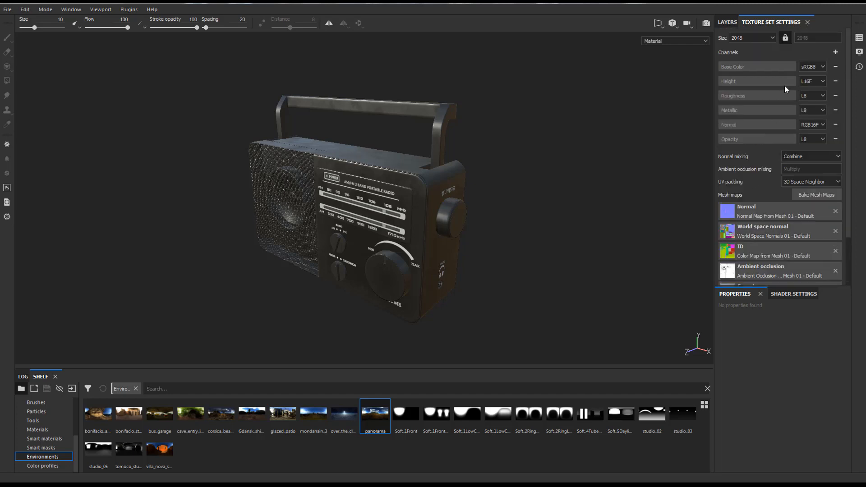
left_click(835, 52)
left_click(834, 120)
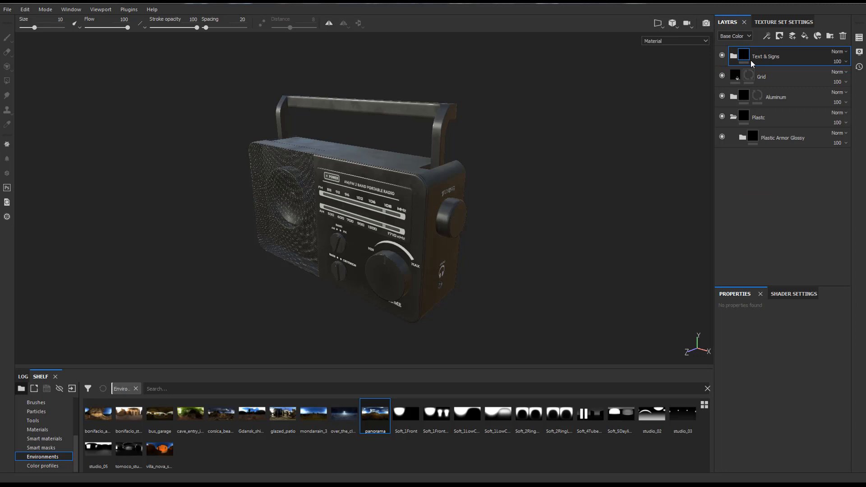
Add a fill layer above Text & Signs and check its material channels and look on the radio.
left_click(804, 36)
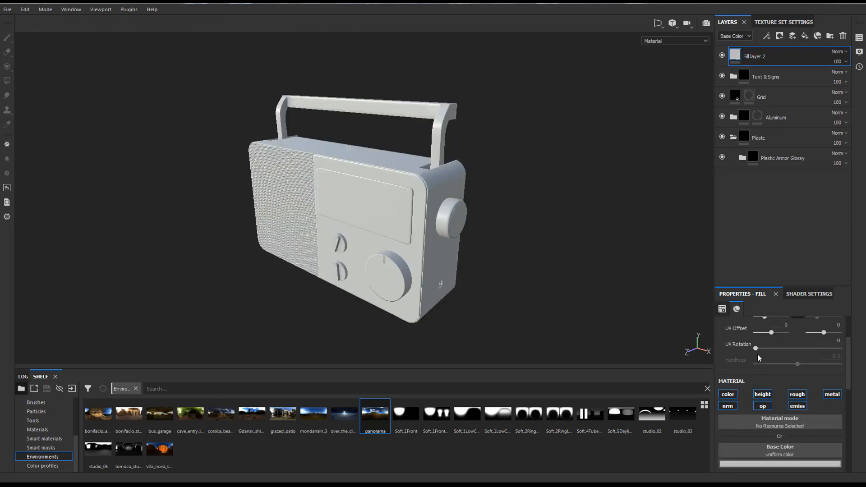
scroll(757, 356, "up", 3)
scroll(758, 356, "down", 1)
left_click_drag(191, 210, 302, 204, "alt")
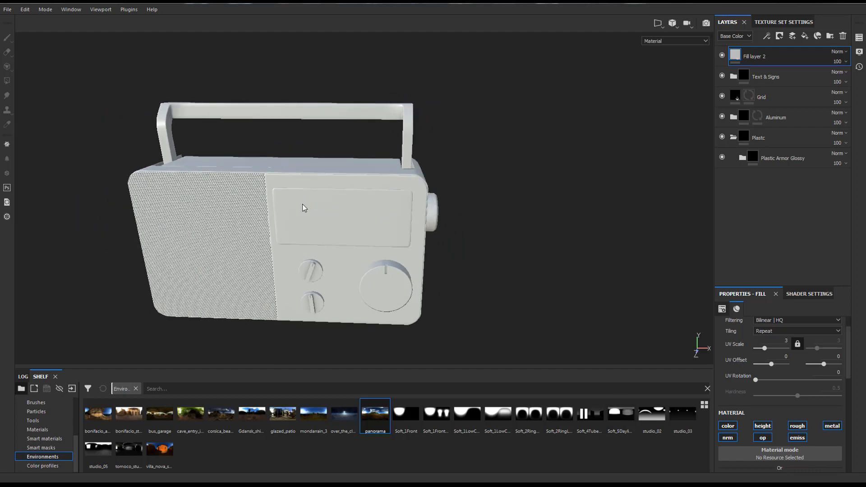
middle_click_drag(302, 204, 315, 197, "alt")
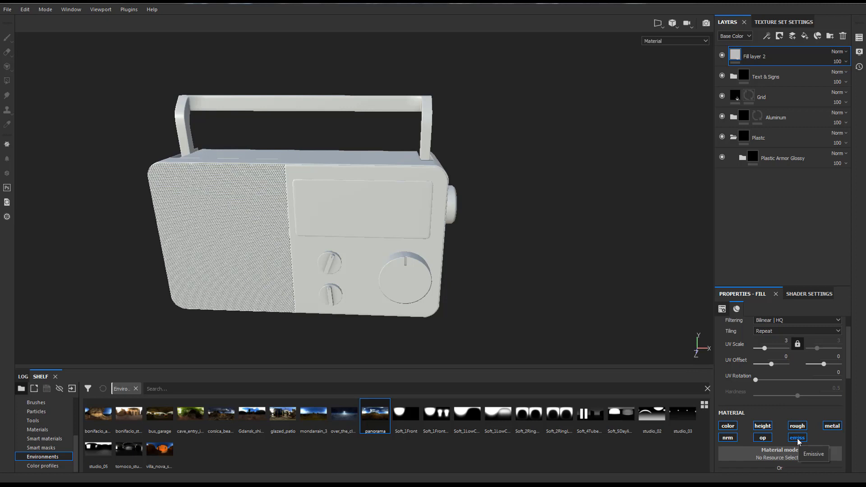
Set the new fill layer's Emissive colour to white and give the layer a black mask.
scroll(796, 437, "down", 5)
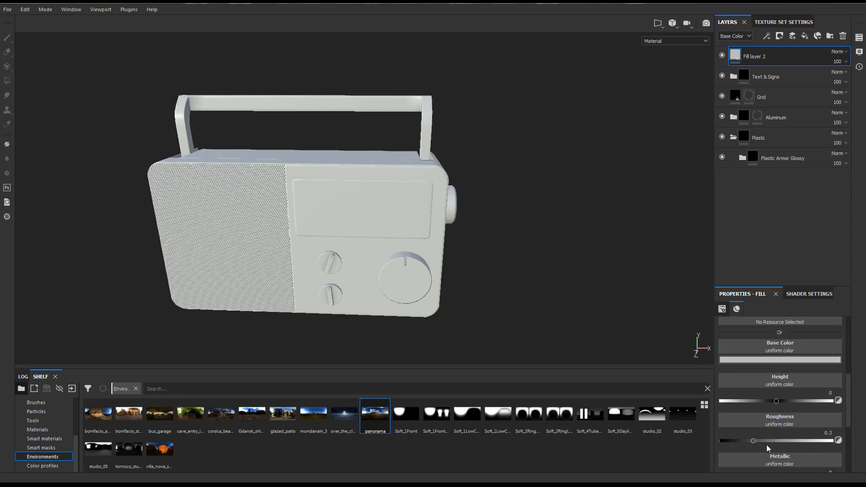
scroll(767, 444, "down", 4)
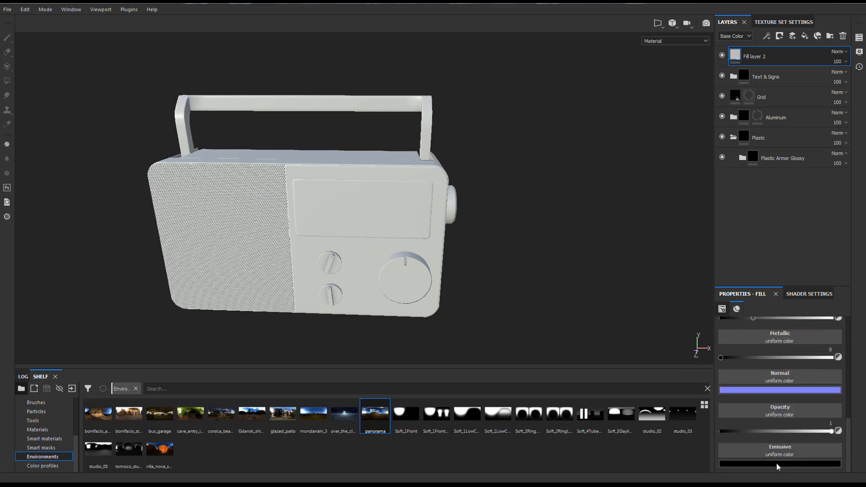
left_click(775, 464)
left_click_drag(761, 394, 741, 369)
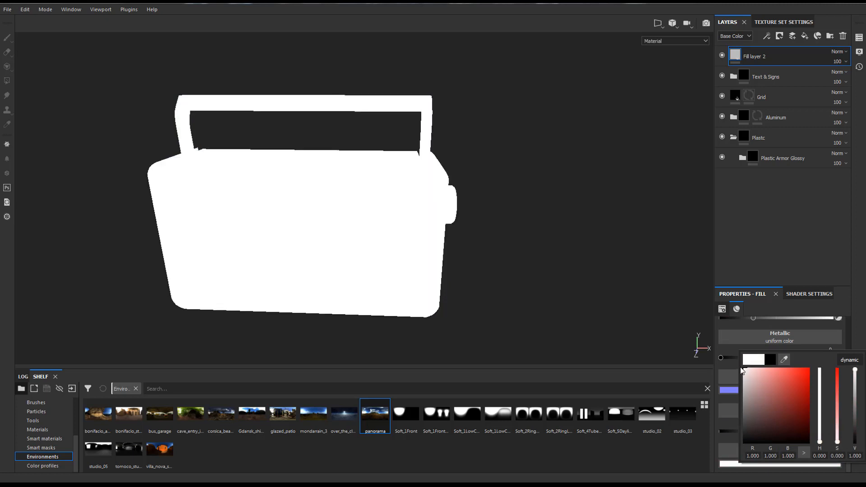
right_click(738, 59)
left_click(750, 75)
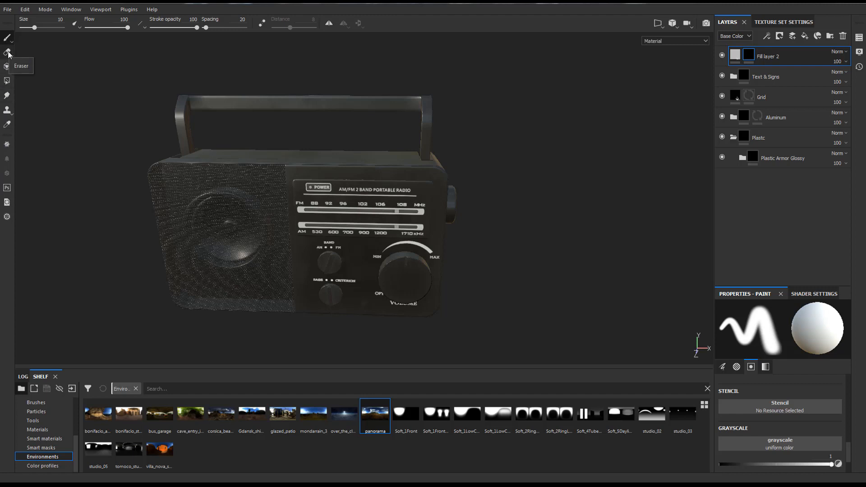
Reveal a few faces of the volume knob in Fill layer 2's mask with Polygon Fill.
left_click(7, 82)
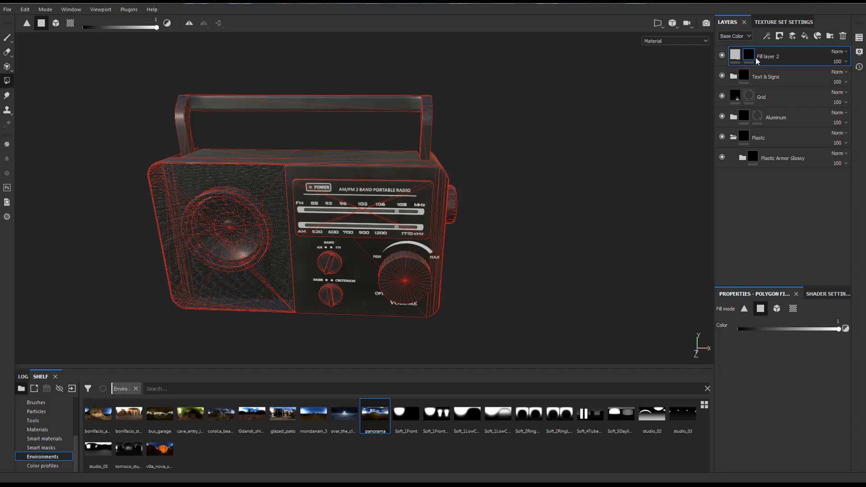
mouse_move(749, 55)
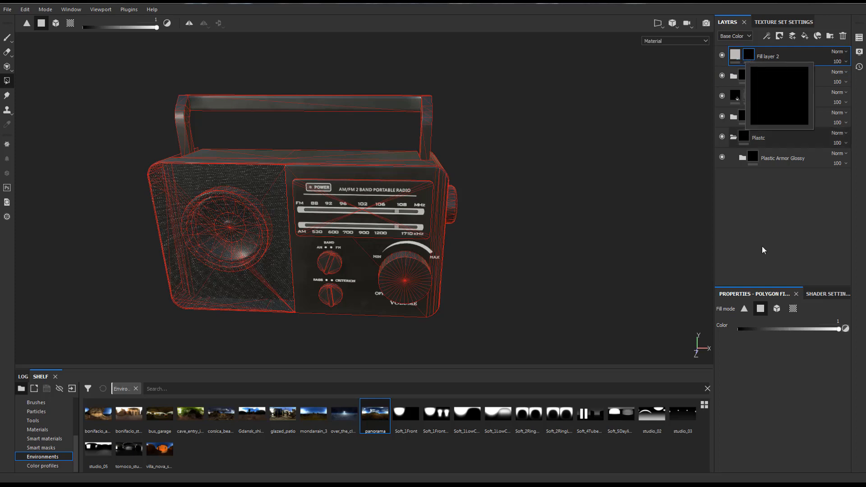
scroll(435, 259, "up", 3)
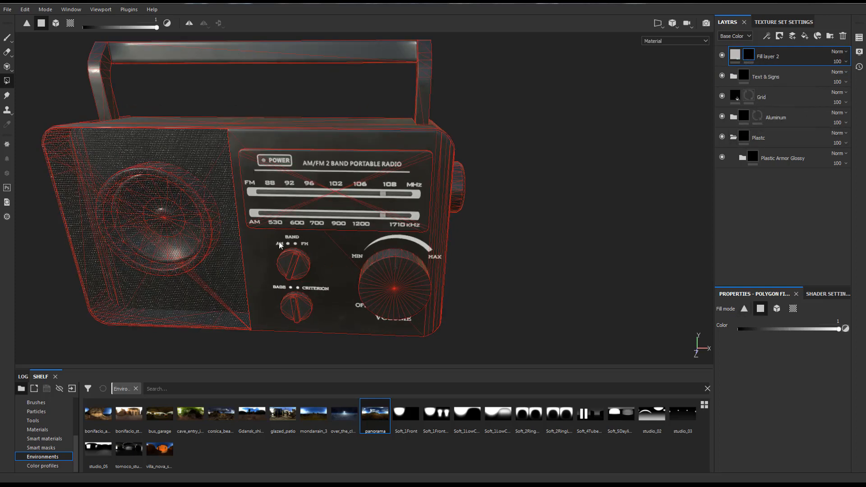
middle_click_drag(282, 242, 352, 190, "alt")
scroll(413, 171, "up", 1)
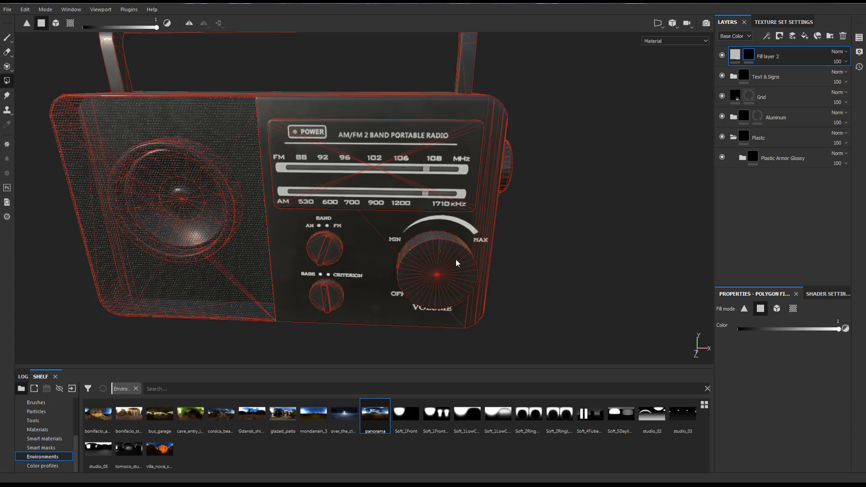
left_click_drag(452, 261, 435, 257)
Reveal the entire volume knob in Fill layer 2's mask with Polygon Fill in mesh fill mode.
mouse_move(734, 55)
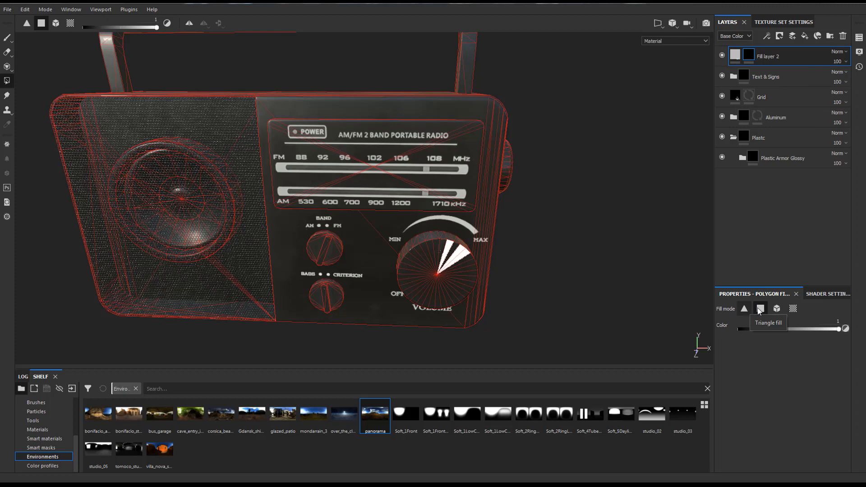
left_click(776, 310)
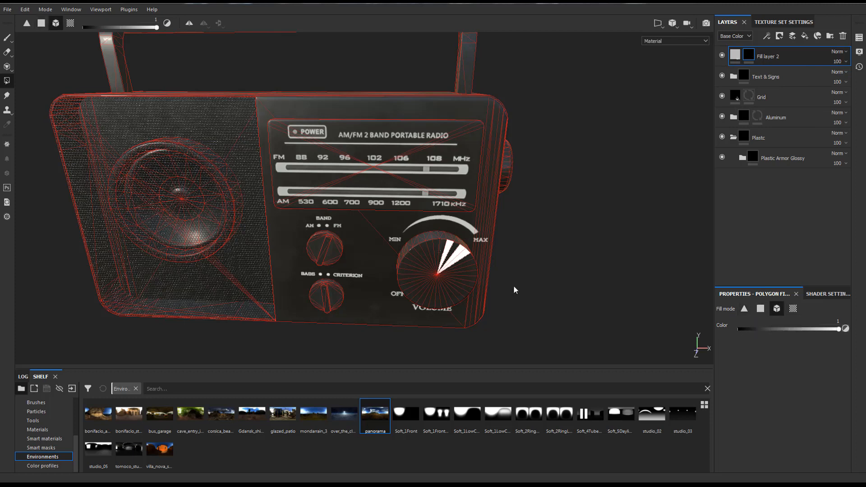
left_click(430, 250)
left_click_drag(511, 225, 479, 220, "alt")
left_click_drag(481, 221, 484, 221, "alt")
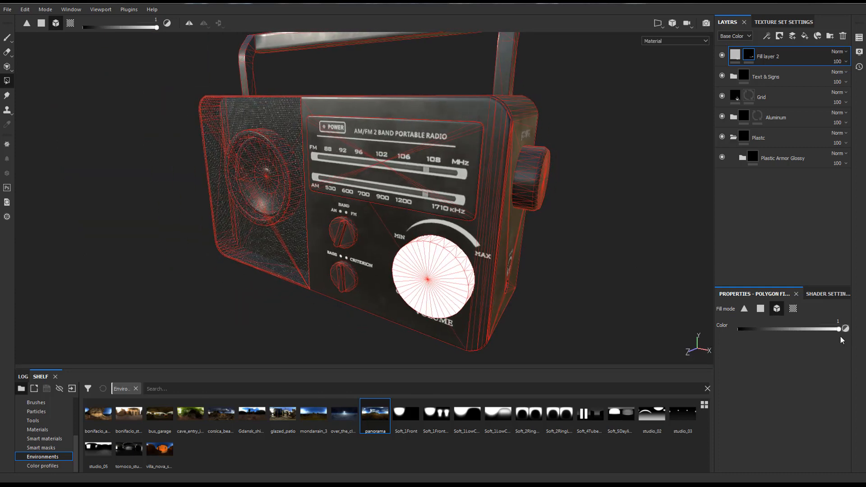
Hide the volume knob in the mask with Polygon Fill colour 0, and reveal it again with colour 1.
left_click(833, 328)
left_click_drag(833, 330, 735, 330)
left_click(431, 264)
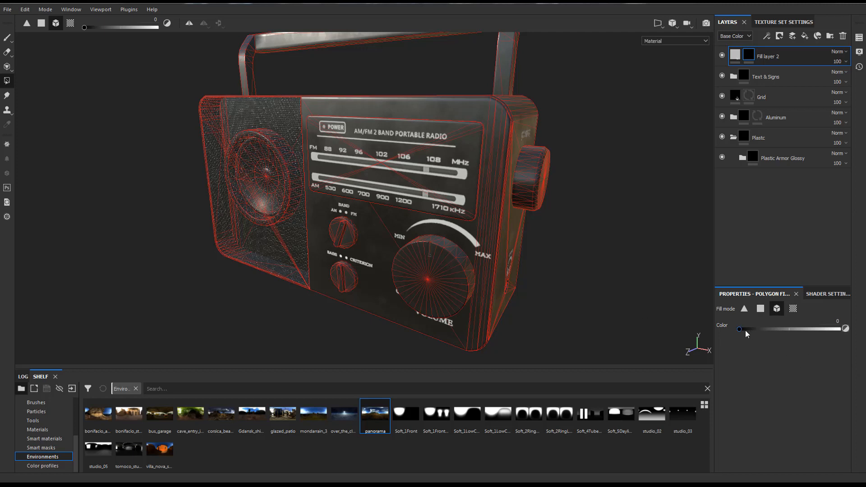
left_click_drag(746, 330, 852, 331)
left_click(434, 263)
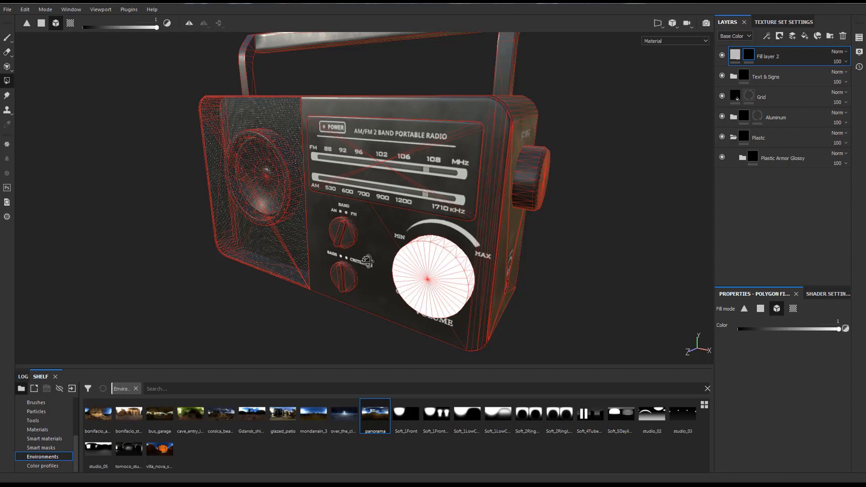
left_click_drag(434, 264, 456, 271, "alt")
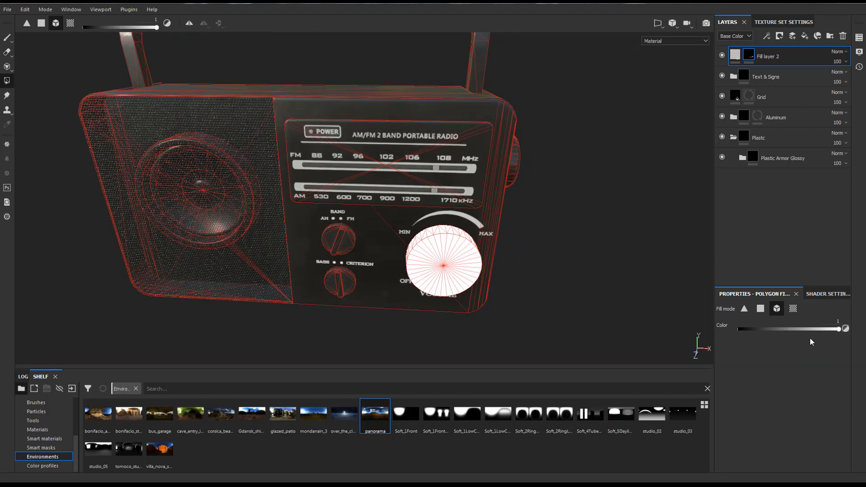
Remove the volume knob from Fill layer 2's mask with the Polygon Fill colour at 0.
left_click_drag(804, 330, 790, 332)
left_click_drag(787, 329, 732, 328)
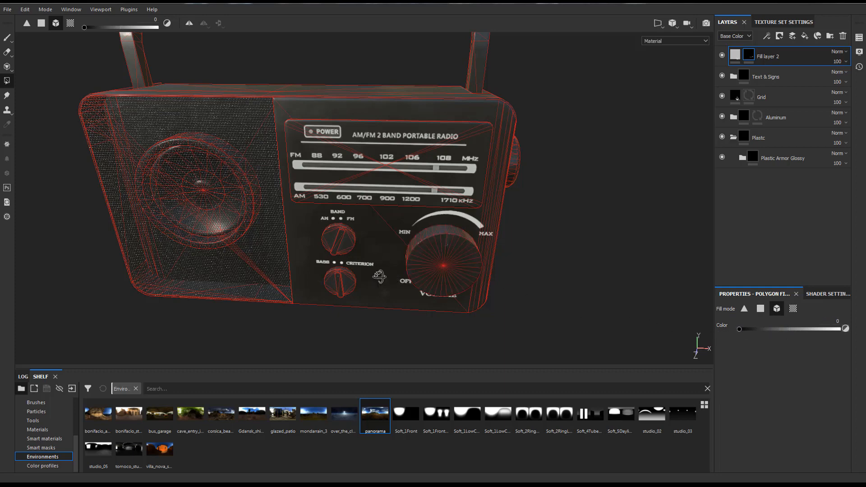
left_click_drag(801, 333, 816, 332, "alt")
Set the Polygon Fill colour to 1 and fill the volume knob back into Fill layer 2's mask.
left_click_drag(738, 330, 839, 329)
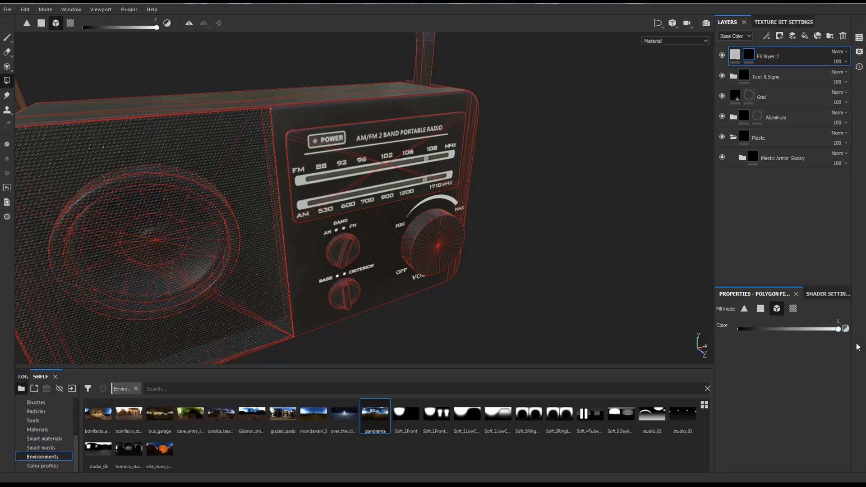
mouse_move(856, 344)
left_mouse_down()
mouse_move(693, 356)
mouse_move(844, 347)
left_mouse_up()
right_click_drag(543, 259, 491, 228, "alt")
left_click_drag(459, 234, 388, 212, "alt")
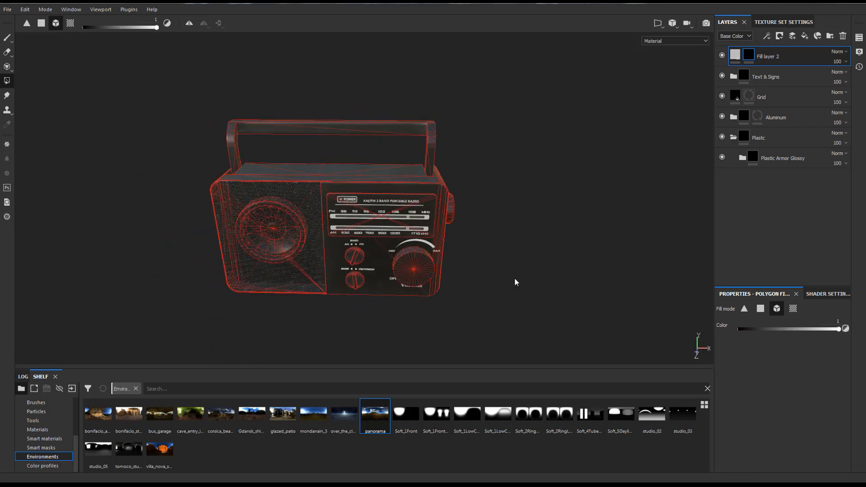
right_click_drag(513, 277, 664, 278, "alt")
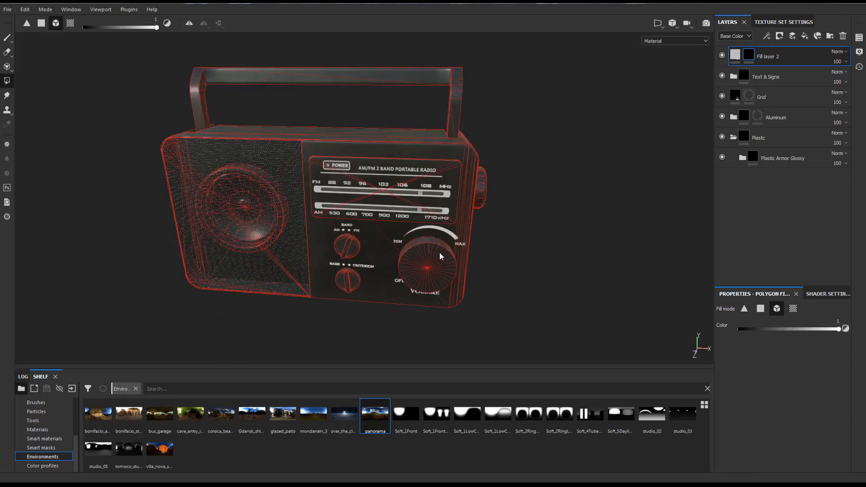
left_click_drag(542, 257, 512, 257, "alt")
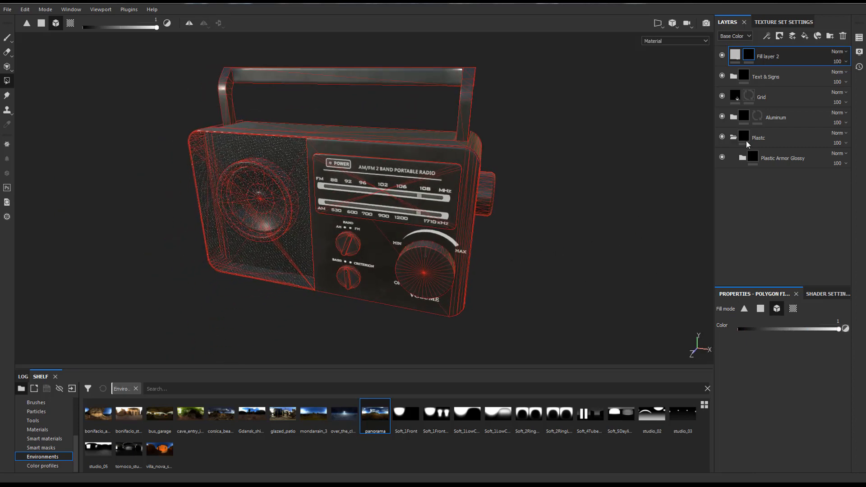
left_click(446, 288)
scroll(432, 280, "up", 3)
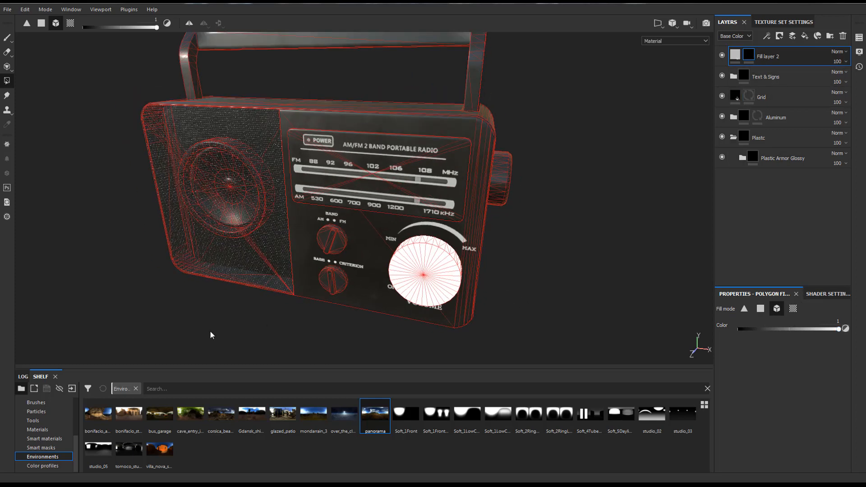
left_click_drag(211, 334, 275, 321, "alt")
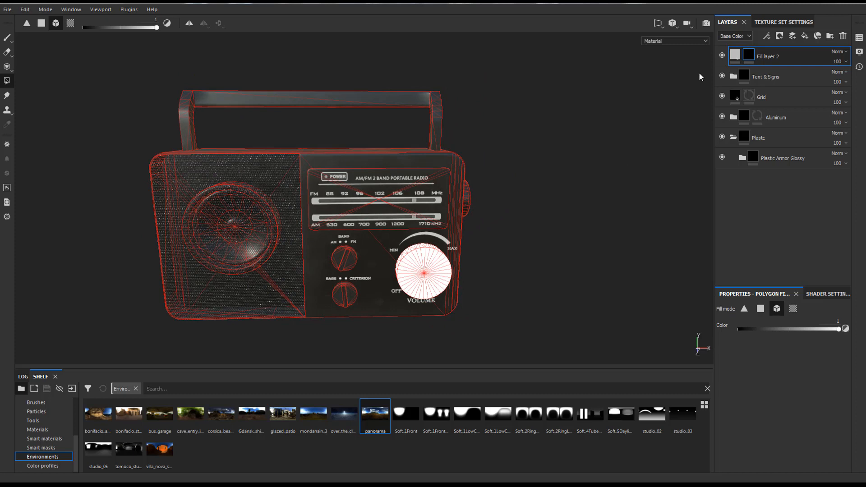
Review Fill layer 2's material channels and the look of the emissive volume knob on the radio.
left_click(734, 64)
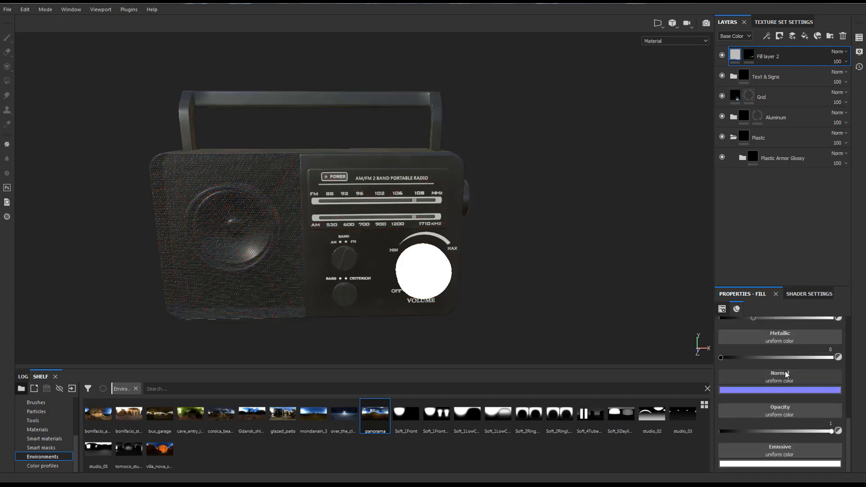
scroll(785, 374, "up", 5)
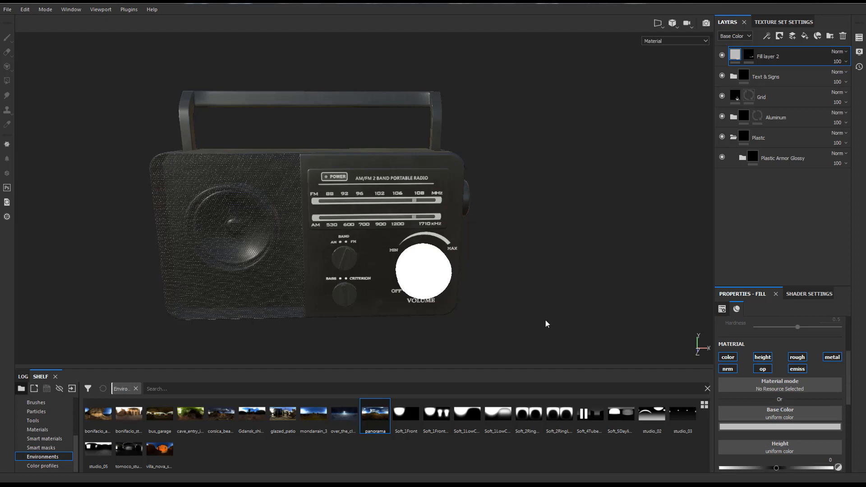
left_click_drag(529, 177, 435, 178, "alt")
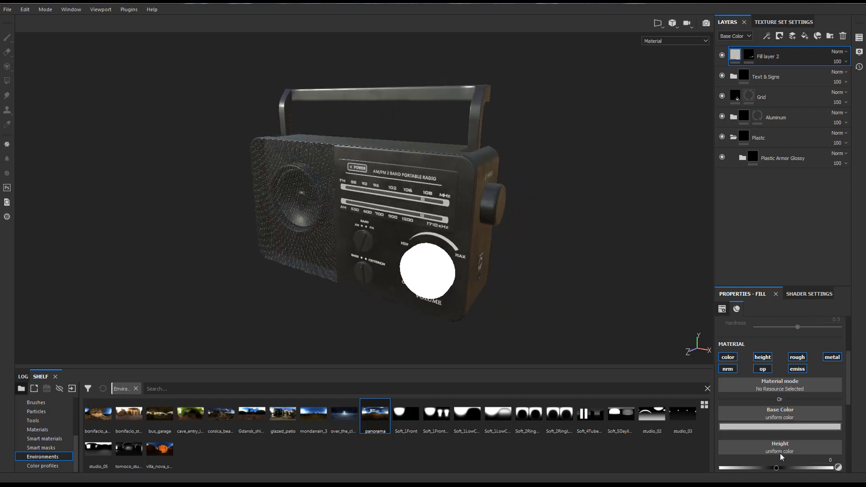
Open the display settings and activate post effects with Glare enabled.
left_click(100, 9)
left_click(72, 12)
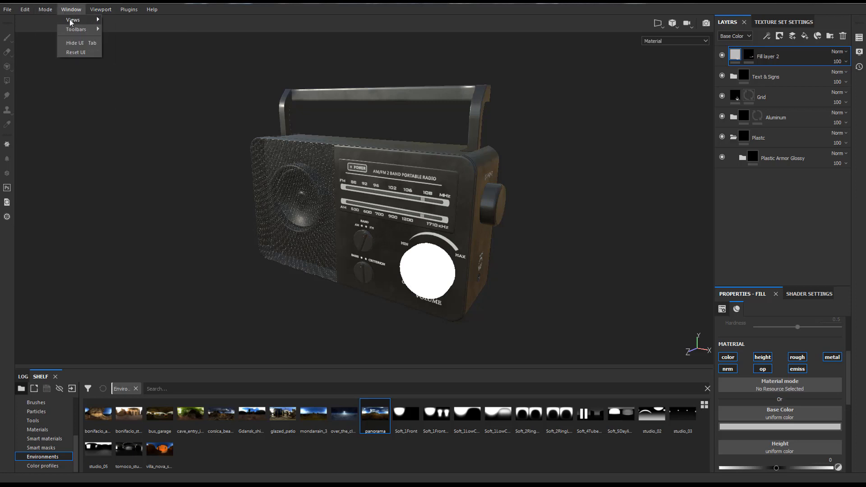
mouse_move(69, 19)
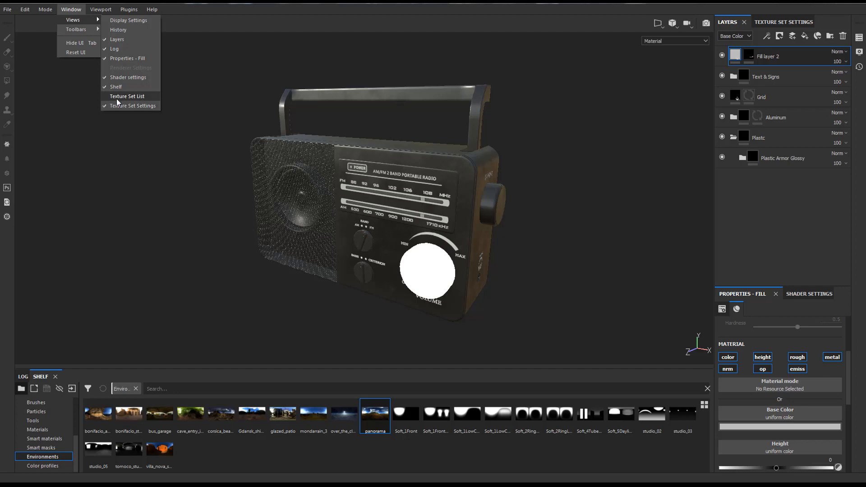
left_click(116, 19)
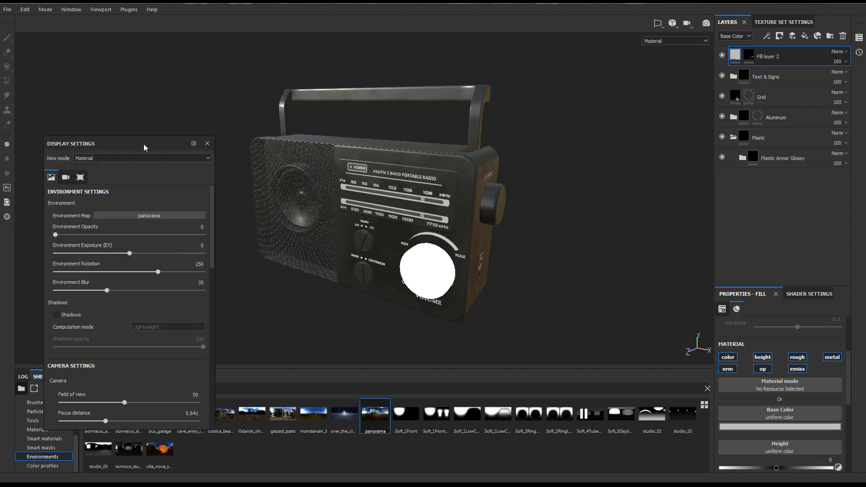
left_click_drag(143, 144, 118, 70)
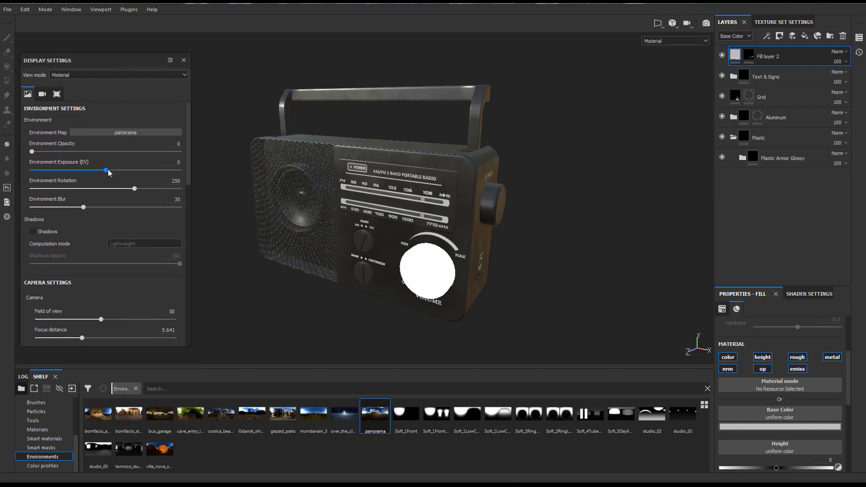
scroll(109, 171, "down", 6)
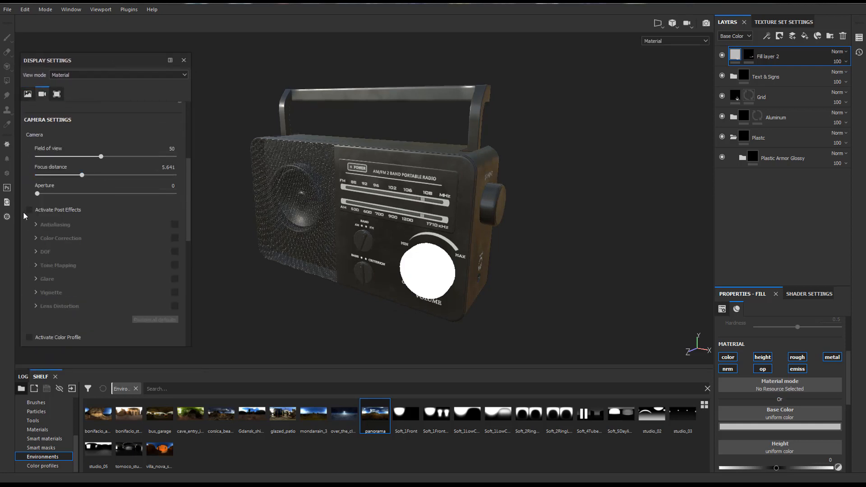
left_click(29, 210)
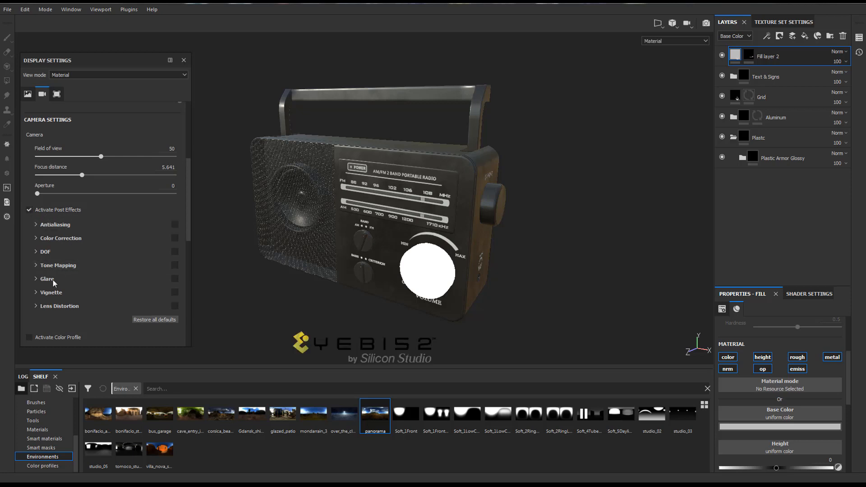
left_click(176, 278)
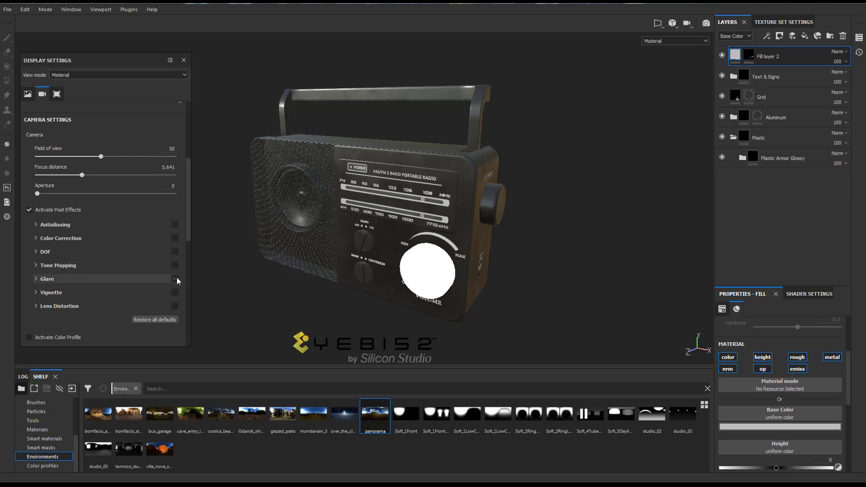
Look through the viewport settings and set the Glare luminance to 0.06 and threshold to 0.05.
scroll(101, 278, "down", 3)
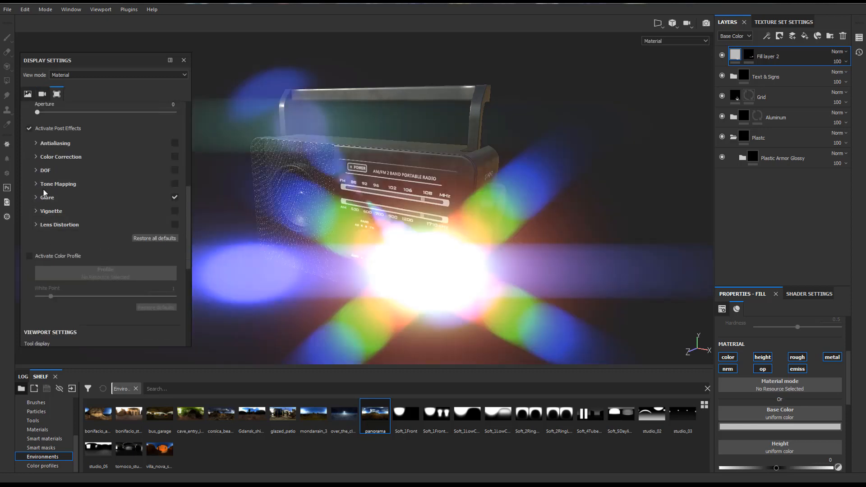
scroll(78, 224, "down", 3)
scroll(78, 222, "down", 5)
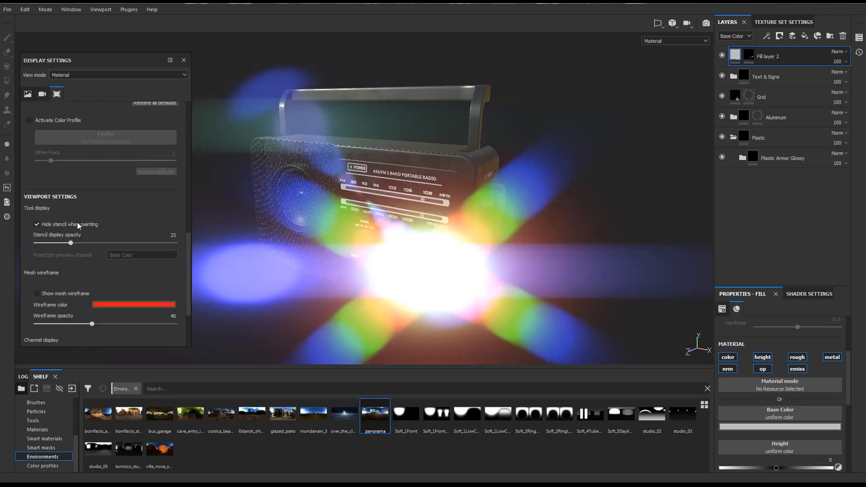
scroll(56, 219, "up", 3)
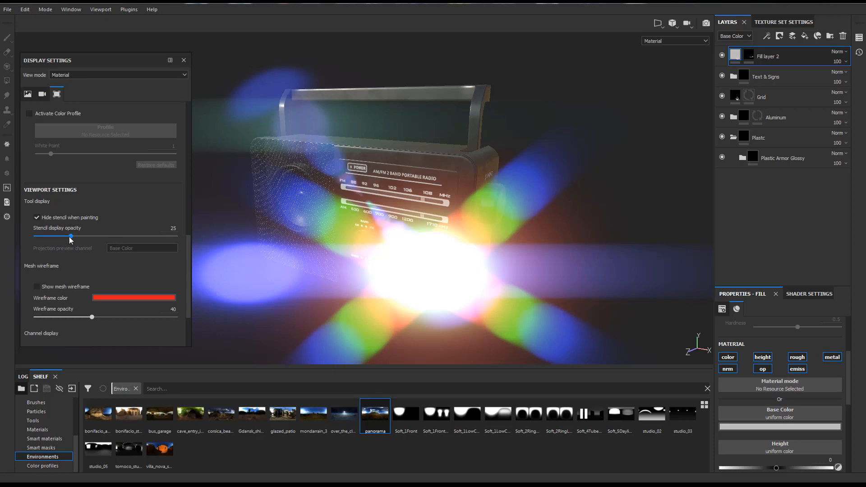
scroll(75, 245, "up", 4)
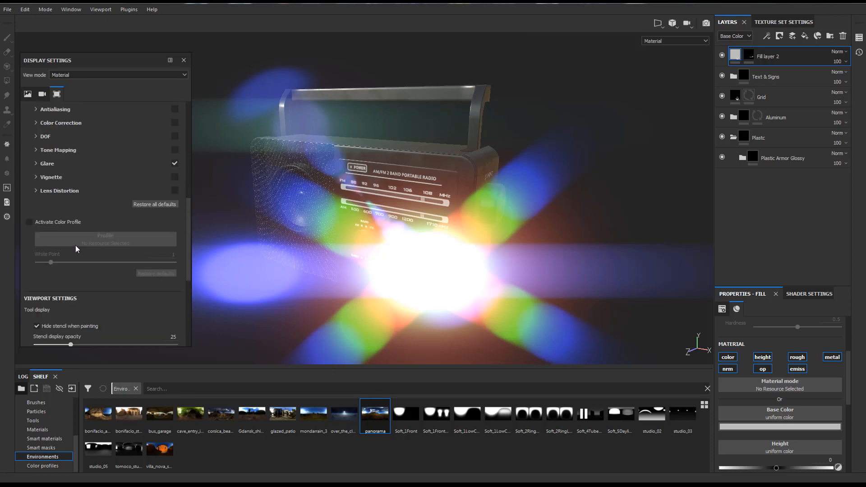
left_click(36, 163)
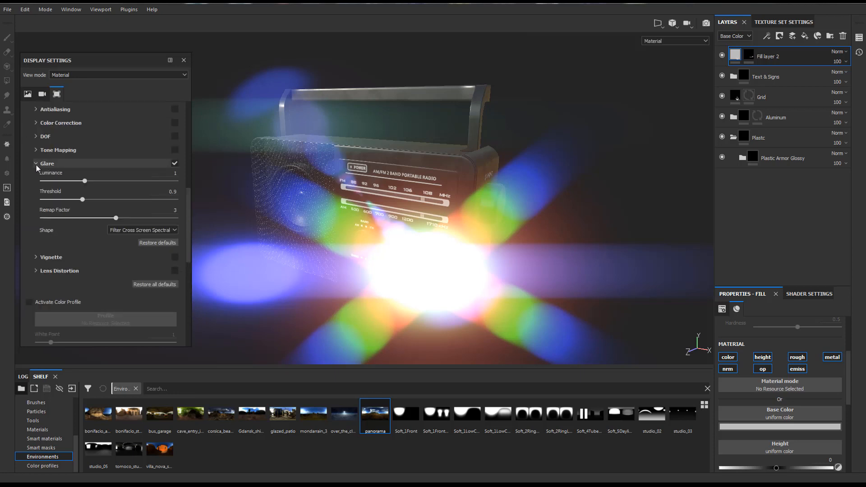
left_click_drag(79, 200, 52, 181)
left_click_drag(561, 153, 566, 150, "alt")
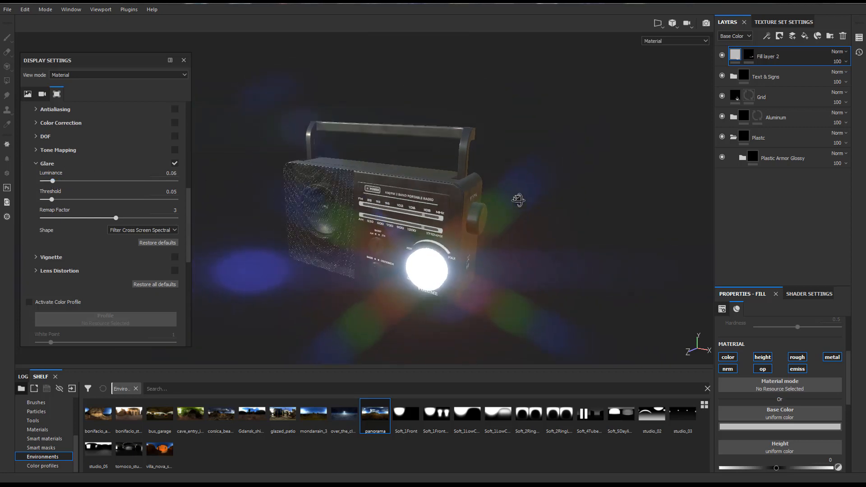
left_click_drag(517, 199, 532, 149, "alt")
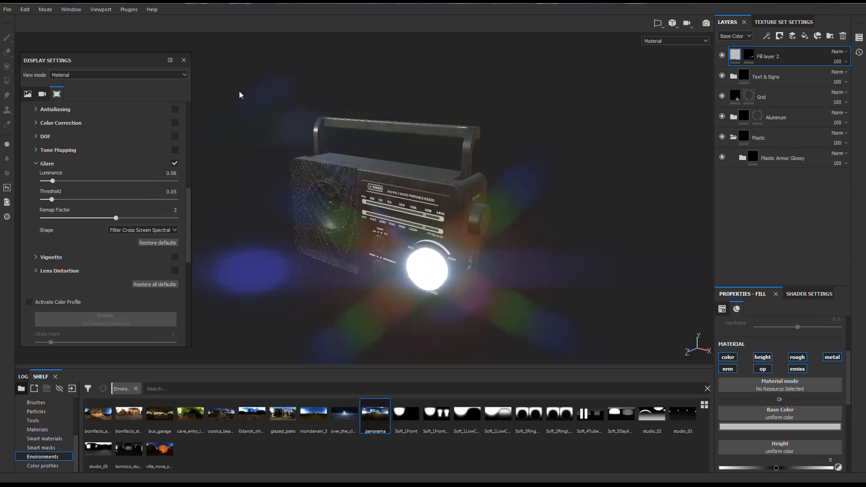
Close the display settings and turn off the Emissive channel of Fill layer 2.
left_click(183, 60)
left_click(795, 370)
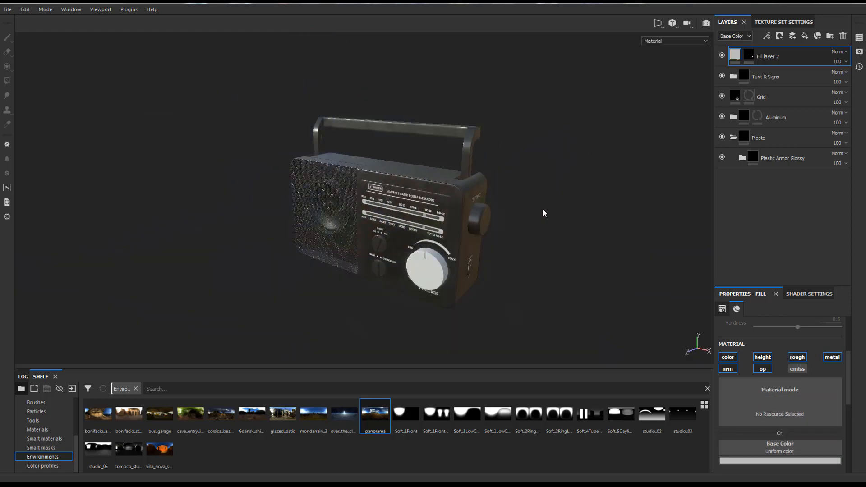
scroll(545, 207, "down", 3)
left_click_drag(573, 210, 532, 205, "alt")
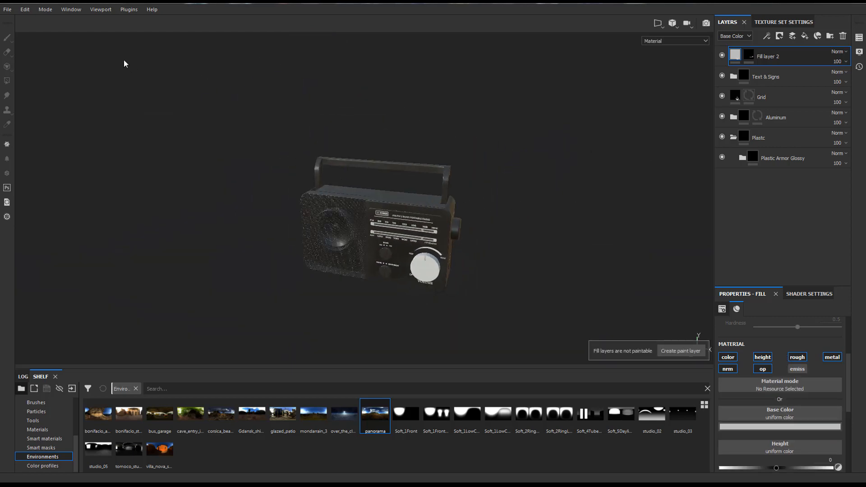
Look over the available toolbar display options and switch from painting to the Iray rendering mode.
left_click(71, 9)
mouse_move(76, 22)
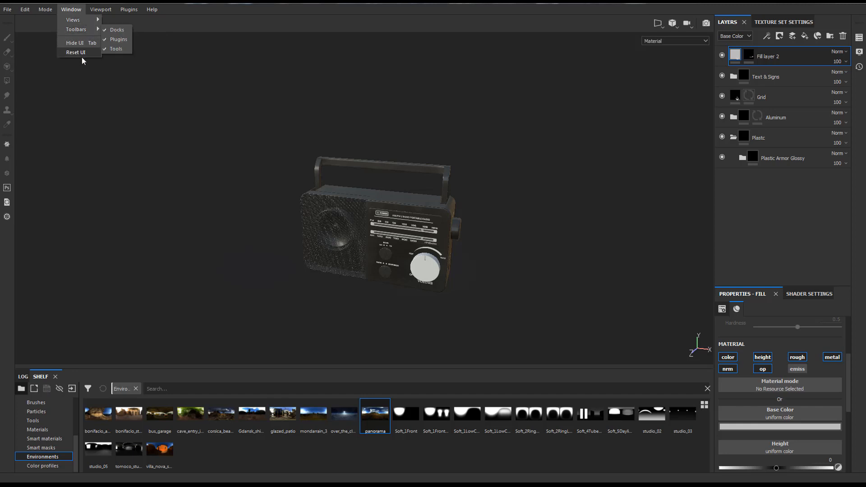
mouse_move(24, 11)
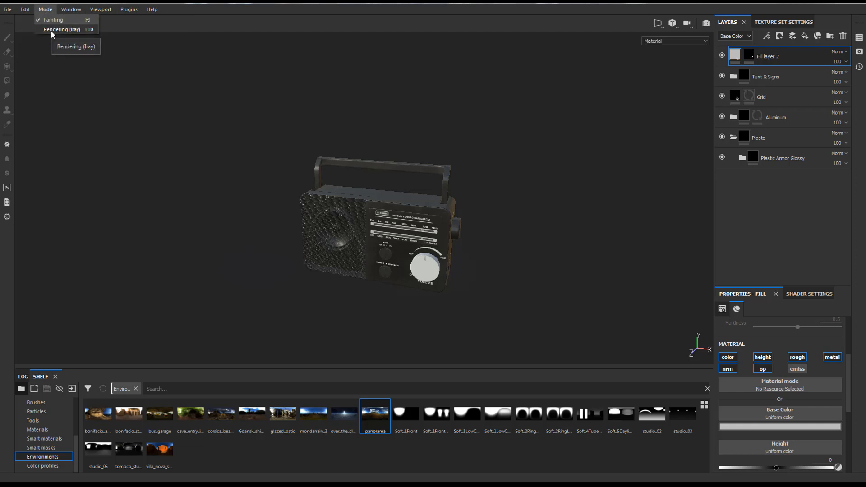
left_click(51, 32)
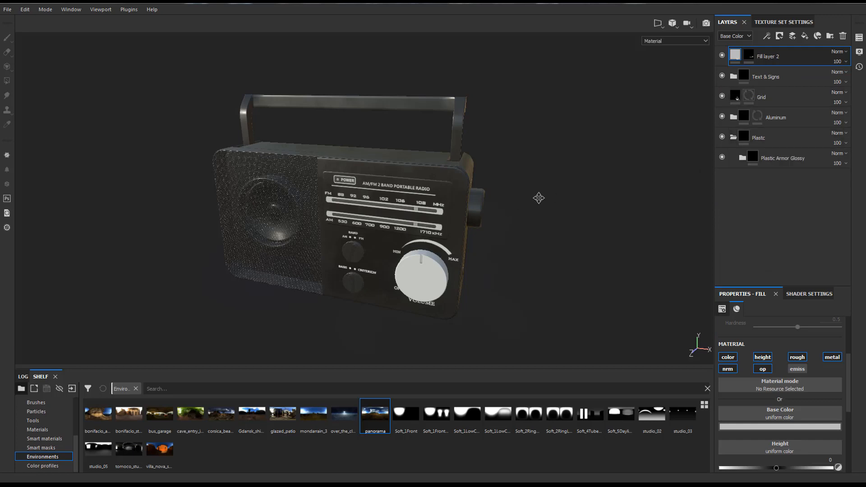
Inspect the radio's front, speaker grille and volume knob up close from several angles.
left_click_drag(537, 196, 555, 112, "alt")
right_click_drag(232, 163, 424, 151, "alt")
middle_click_drag(425, 151, 425, 144, "alt")
middle_click_drag(381, 162, 390, 147, "alt")
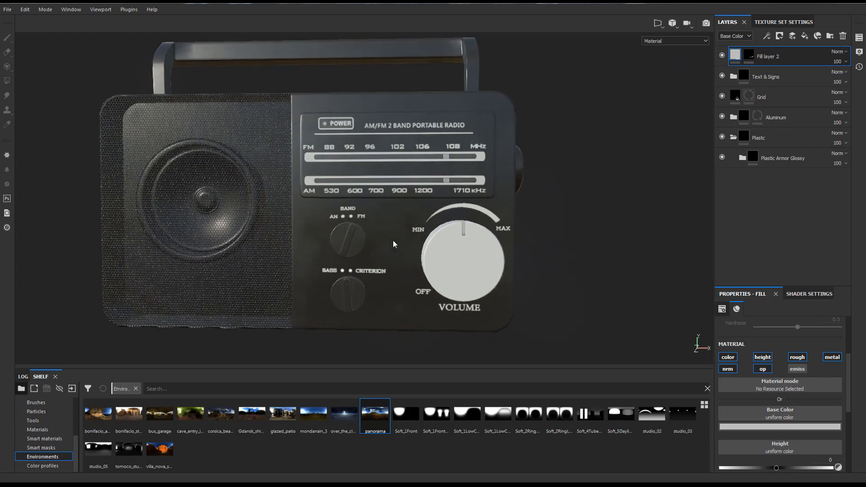
right_click_drag(367, 224, 286, 150, "alt")
left_click_drag(286, 150, 189, 141, "alt")
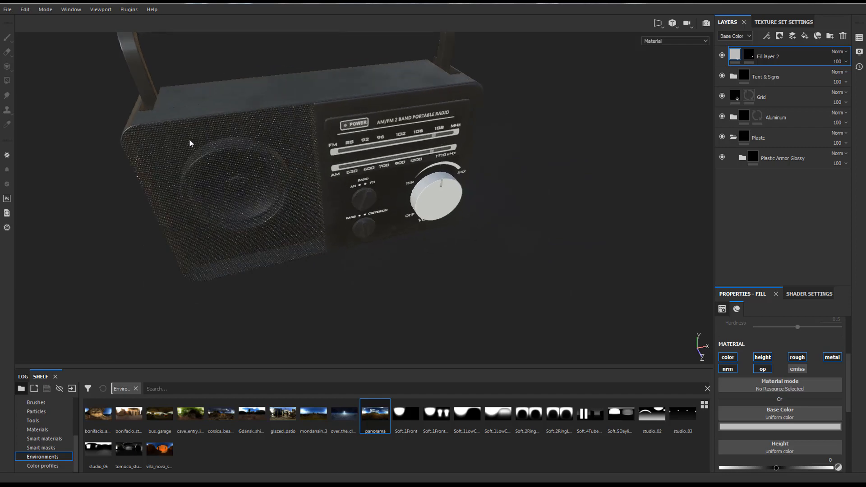
right_click_drag(189, 141, 295, 163, "alt")
left_click_drag(295, 163, 383, 72, "alt")
left_click_drag(401, 113, 215, 123, "alt")
scroll(214, 124, "up", 5)
scroll(241, 134, "down", 5)
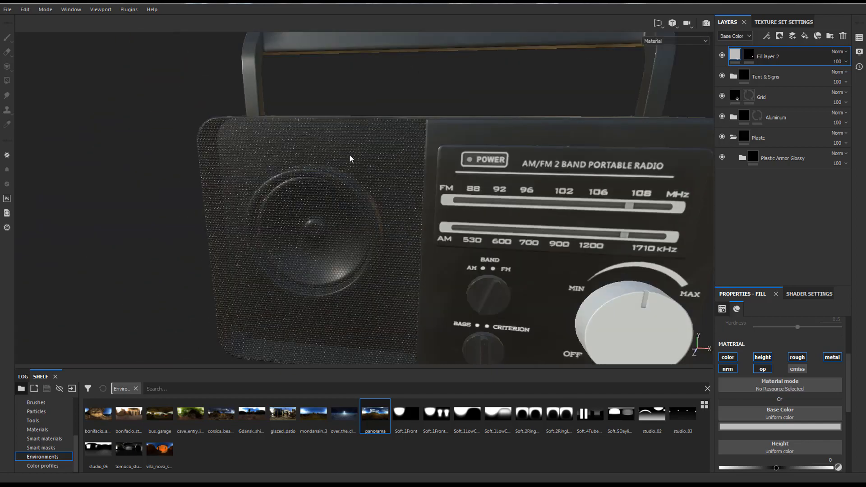